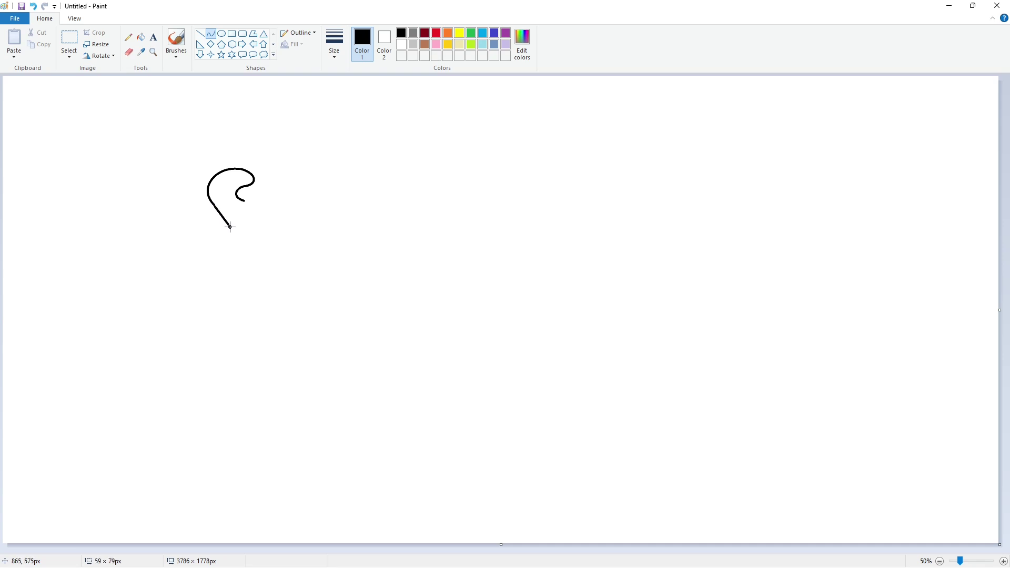
- Complete the outline of the bubble letter S with curves, closing its lower hook with a rounded end
left_click_drag(232, 215, 229, 212)
left_click_drag(234, 222, 239, 246)
left_click(256, 220)
mouse_move(243, 200)
left_mouse_down()
mouse_move(243, 253)
mouse_move(223, 270)
left_mouse_up()
mouse_move(234, 236)
left_mouse_down()
mouse_move(274, 212)
mouse_move(273, 266)
left_mouse_up()
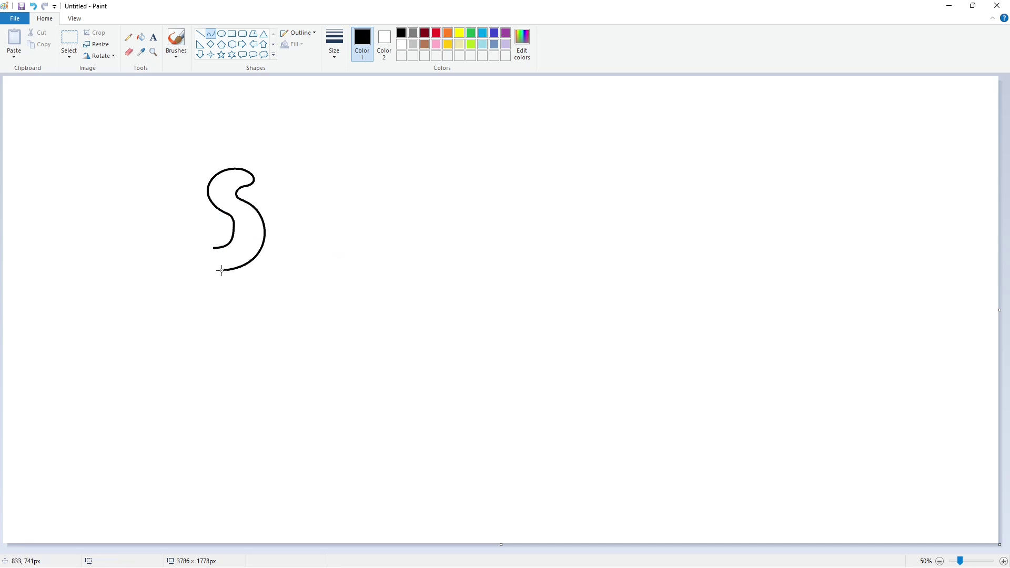
mouse_move(215, 252)
left_mouse_down()
mouse_move(193, 247)
mouse_move(220, 259)
left_mouse_up()
key("ctrl+z")
key("ctrl+z")
left_click_drag(205, 251, 202, 257)
- Draw a closed bubble letter U beside the S using curves, with rounded tips and a rounded base
left_click_drag(304, 185, 329, 234)
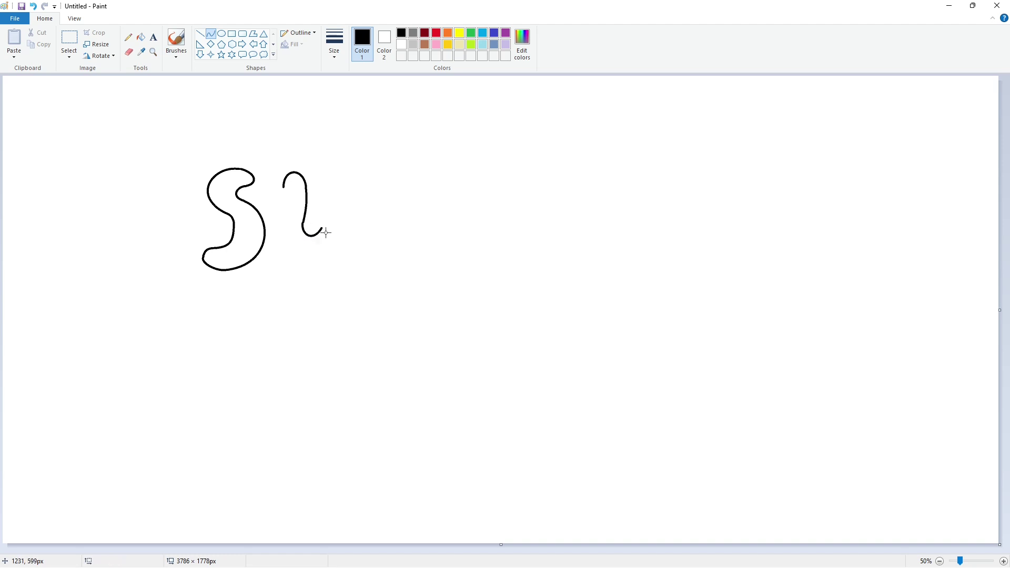
mouse_move(396, 216)
left_mouse_down()
mouse_move(343, 191)
mouse_move(349, 180)
mouse_move(401, 189)
mouse_move(318, 263)
mouse_move(388, 253)
mouse_move(347, 237)
mouse_move(289, 239)
mouse_move(282, 224)
left_mouse_up()
left_click_drag(309, 255, 282, 265)
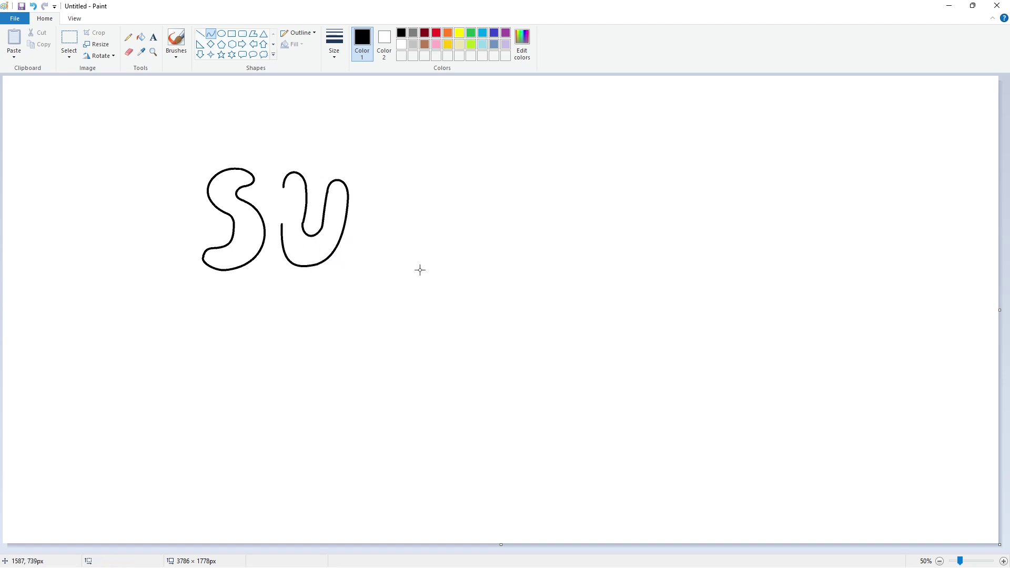
left_click(282, 211)
left_click(283, 211)
- Draw a bubble letter M beside the U with two rounded humps, rounded feet and a pointed inner notch
left_click_drag(403, 210, 365, 198)
left_click_drag(383, 203, 387, 169)
key("Escape")
left_click_drag(387, 204, 365, 165)
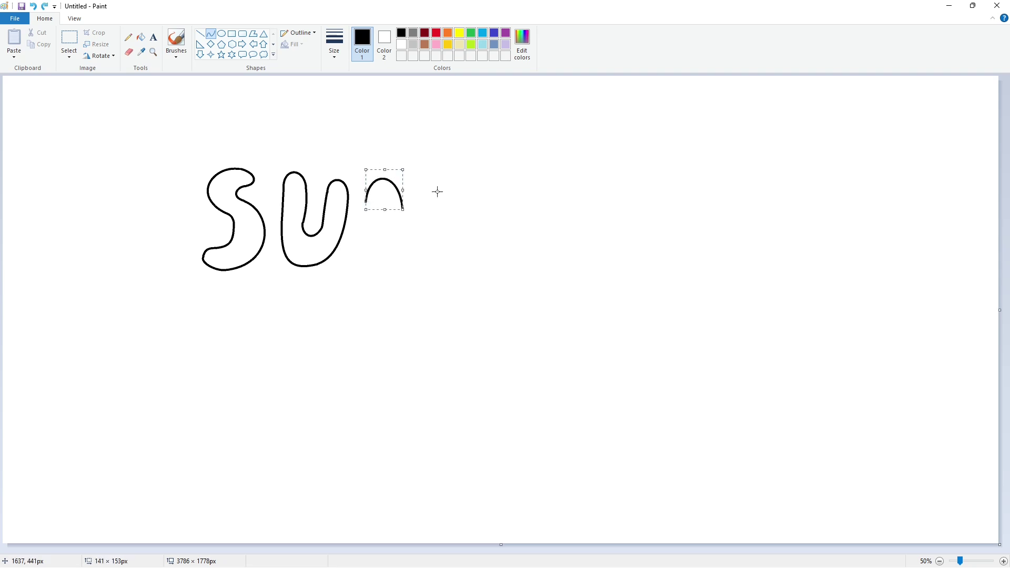
mouse_move(366, 201)
left_mouse_down()
mouse_move(368, 267)
mouse_move(354, 262)
mouse_move(417, 225)
mouse_move(398, 251)
left_mouse_up()
mouse_move(403, 210)
left_mouse_down()
mouse_move(445, 202)
mouse_move(441, 171)
mouse_move(427, 263)
mouse_move(447, 226)
left_mouse_up()
left_click(441, 171)
left_click(426, 266)
mouse_move(426, 265)
left_mouse_down()
mouse_move(418, 226)
mouse_move(420, 247)
left_mouse_up()
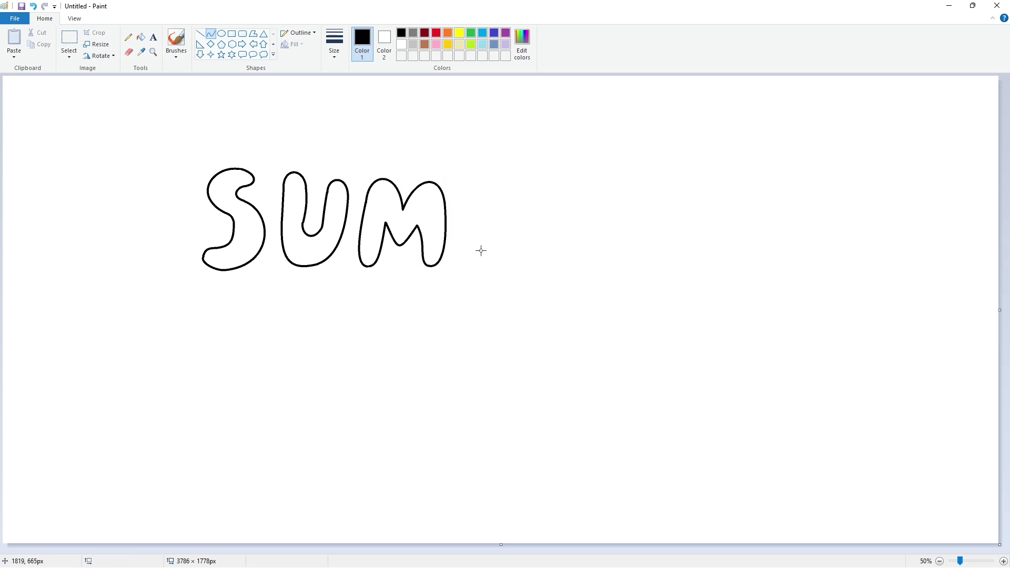
- Draw the two rounded humps and the left leg of a second bubble letter M beside the first
mouse_move(475, 188)
left_mouse_down()
mouse_move(512, 209)
mouse_move(484, 169)
left_mouse_up()
left_click(512, 209)
mouse_move(512, 209)
left_mouse_down()
mouse_move(553, 187)
mouse_move(542, 171)
left_mouse_up()
left_click(537, 180)
left_click_drag(475, 188, 471, 265)
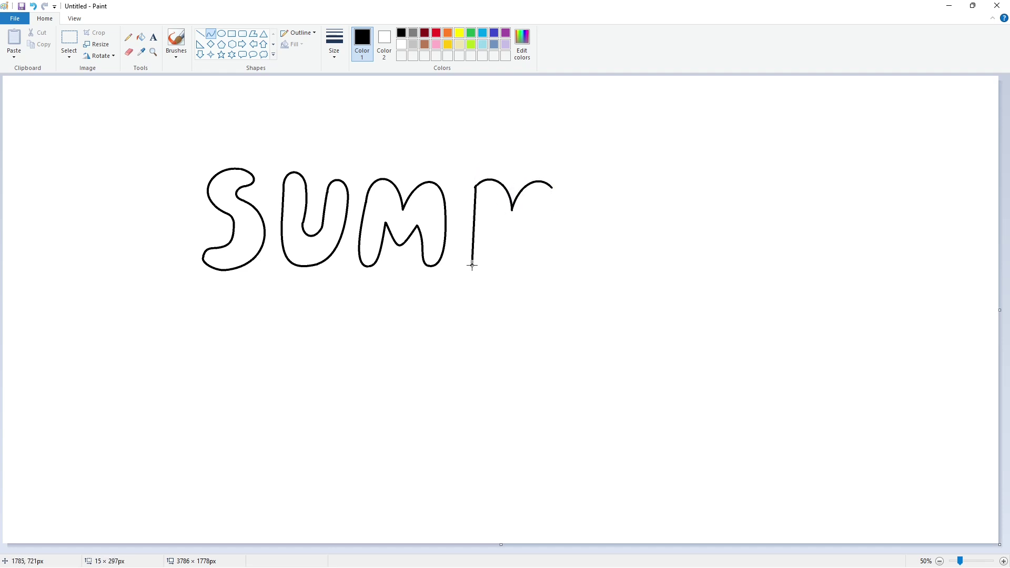
left_click_drag(473, 208, 461, 226)
mouse_move(474, 265)
left_mouse_down()
mouse_move(493, 225)
mouse_move(480, 270)
left_mouse_up()
left_click_drag(552, 187, 535, 266)
left_click_drag(551, 205, 552, 262)
left_click(663, 256)
key("ctrl+z")
left_click_drag(552, 188, 530, 261)
key("ctrl+z")
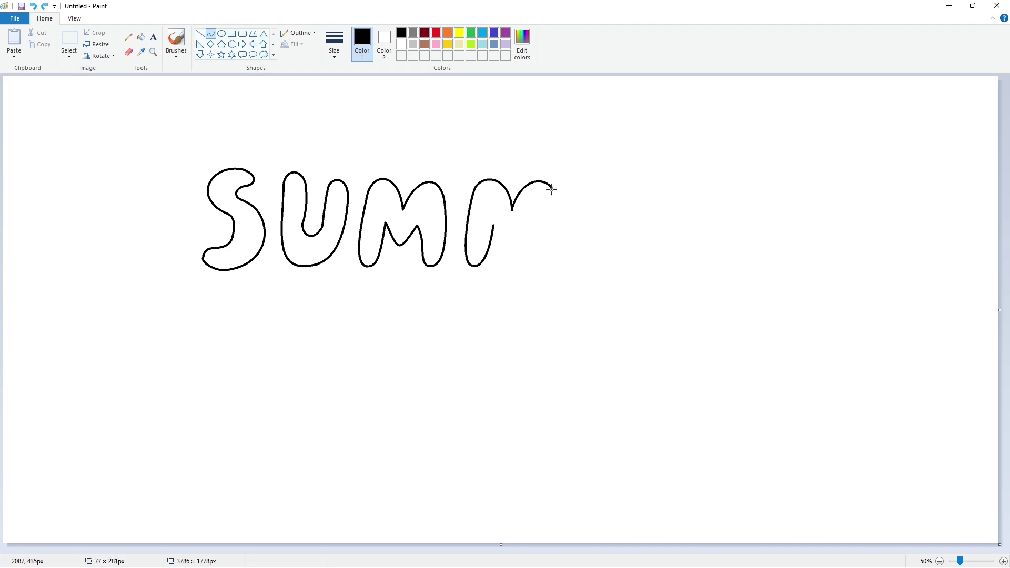
- Finish the second bubble letter M with a curved right leg, rounded foot and inner notch
mouse_move(552, 187)
left_mouse_down()
mouse_move(534, 264)
mouse_move(556, 221)
mouse_move(552, 268)
mouse_move(525, 226)
mouse_move(526, 260)
mouse_move(494, 226)
mouse_move(502, 252)
mouse_move(516, 247)
left_mouse_up()
left_click(535, 265)
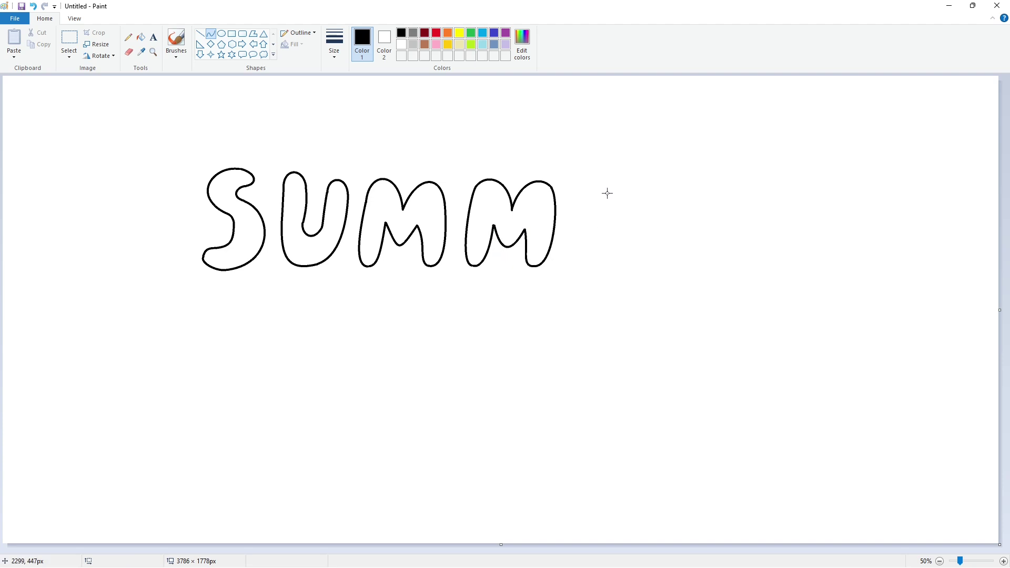
- Draw a bubble letter E beside the second M with a rounded upper corner and three rounded arms
left_click_drag(579, 196, 574, 249)
mouse_move(581, 198)
left_mouse_down()
mouse_move(626, 173)
mouse_move(589, 165)
mouse_move(613, 202)
mouse_move(638, 203)
mouse_move(629, 180)
mouse_move(654, 201)
mouse_move(647, 205)
left_mouse_up()
key("ctrl+z")
mouse_move(579, 197)
left_mouse_down()
mouse_move(622, 172)
mouse_move(585, 176)
mouse_move(643, 196)
left_mouse_up()
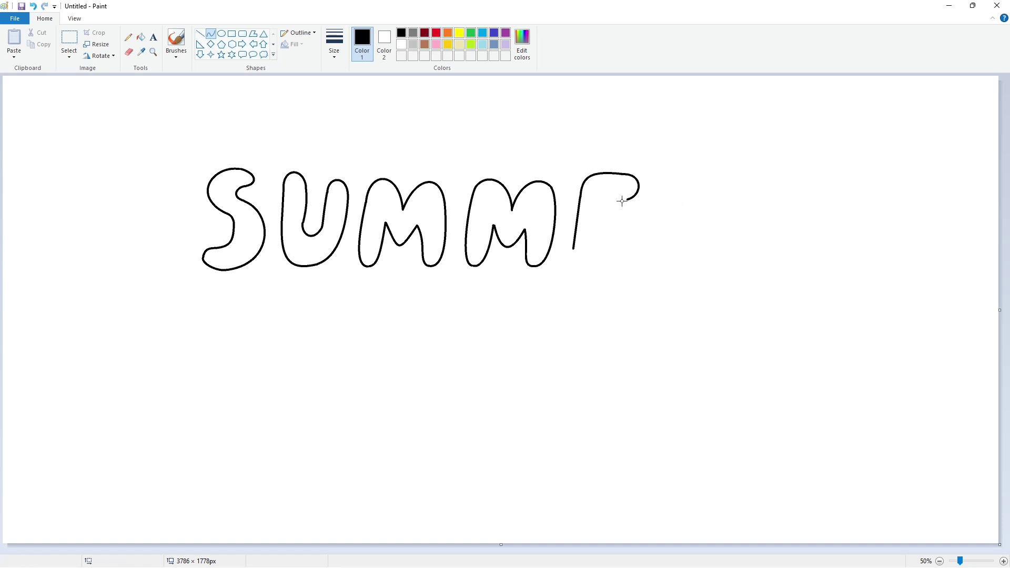
left_click(200, 33)
left_click(211, 33)
mouse_move(600, 211)
left_mouse_down()
mouse_move(598, 233)
mouse_move(636, 214)
mouse_move(637, 240)
mouse_move(592, 250)
mouse_move(633, 253)
mouse_move(634, 262)
mouse_move(565, 246)
mouse_move(575, 267)
left_mouse_up()
left_click(633, 261)
left_click(574, 267)
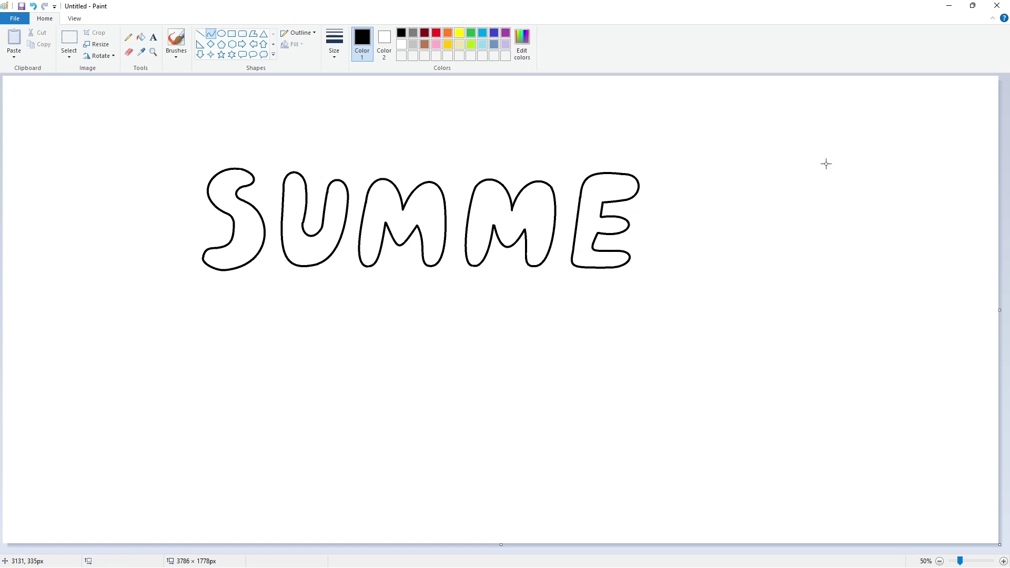
- Draw the outline of a bubble letter R beside the E, with a rounded bowl and two rounded legs
left_click_drag(662, 181, 699, 231)
left_click_drag(726, 173, 737, 214)
mouse_move(695, 182)
left_mouse_down()
mouse_move(659, 190)
mouse_move(654, 250)
mouse_move(678, 244)
left_mouse_up()
left_click(200, 34)
left_click(213, 36)
mouse_move(665, 249)
left_mouse_down()
mouse_move(654, 266)
mouse_move(699, 231)
mouse_move(713, 250)
mouse_move(704, 282)
left_mouse_up()
left_click(770, 283)
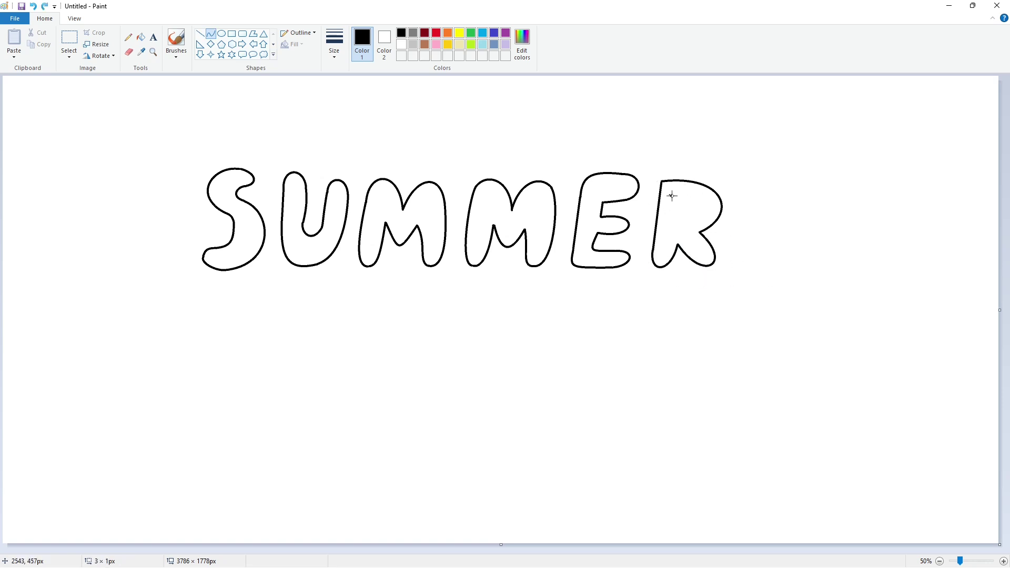
- Draw a small sleepy face inside the R's bowl with curved closed eyes, a filled round nose and a smile
mouse_move(673, 201)
left_mouse_down()
mouse_move(707, 207)
mouse_move(693, 208)
left_mouse_up()
left_click(221, 33)
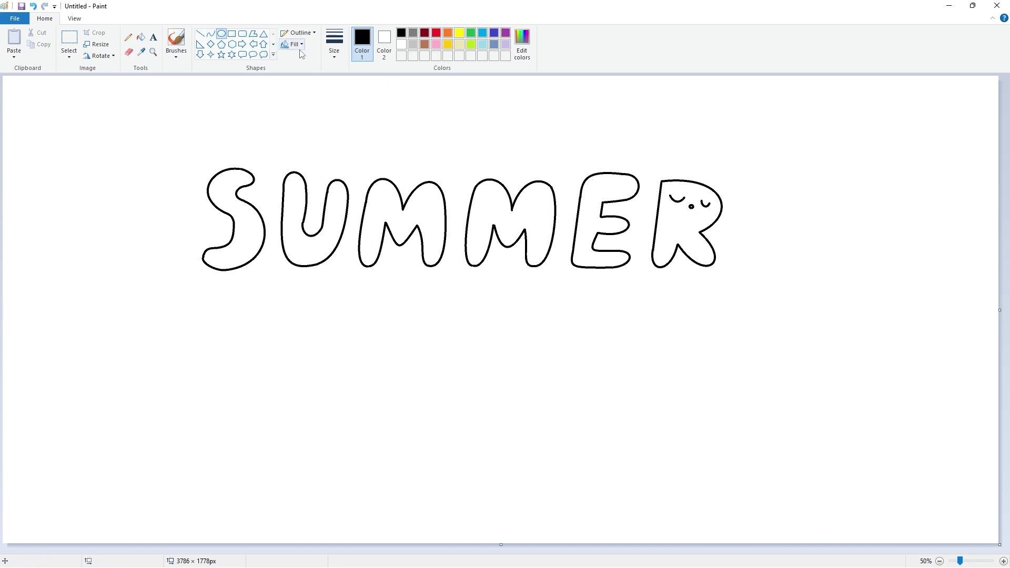
left_click(200, 34)
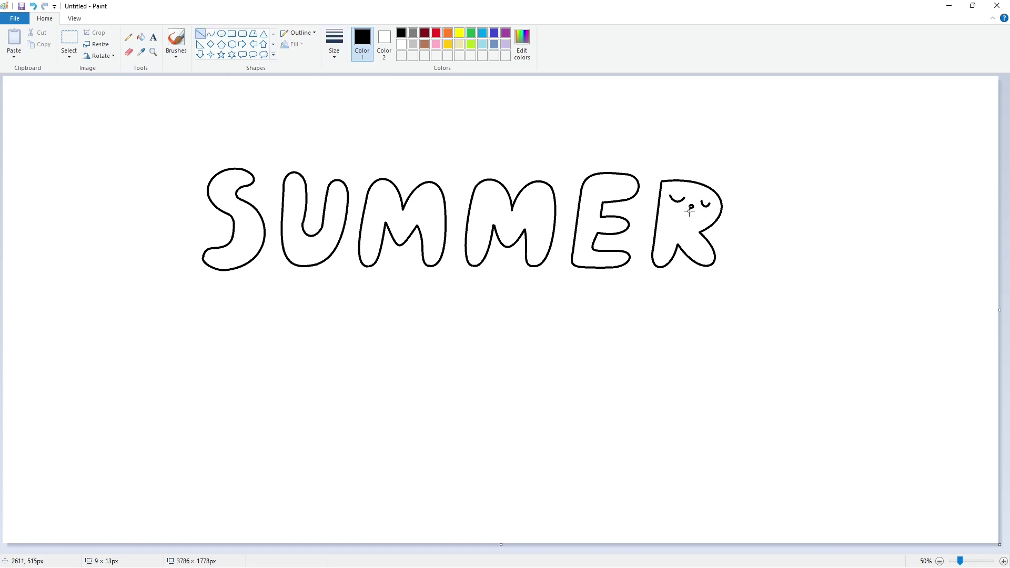
left_click(211, 33)
scroll(693, 212, "up", 1)
scroll(687, 535, "right", 3)
left_click(128, 37)
left_click(334, 42)
left_click(357, 115)
scroll(743, 333, "down", 2)
- Adjust the line thickness and draw a bubble letter C with rounded ends below the word SUMMER
left_click(211, 33)
mouse_move(310, 305)
left_mouse_down()
mouse_move(300, 379)
mouse_move(275, 311)
mouse_move(262, 365)
left_mouse_up()
key("Escape")
mouse_move(309, 306)
left_mouse_down()
mouse_move(302, 379)
mouse_move(275, 318)
mouse_move(263, 359)
left_mouse_up()
left_click(337, 44)
left_click(358, 136)
mouse_move(311, 304)
left_mouse_down()
mouse_move(325, 326)
mouse_move(339, 301)
mouse_move(326, 324)
left_mouse_up()
key("Escape")
left_click_drag(326, 324, 298, 361)
left_click_drag(382, 351, 331, 390)
key("Escape")
key("Escape")
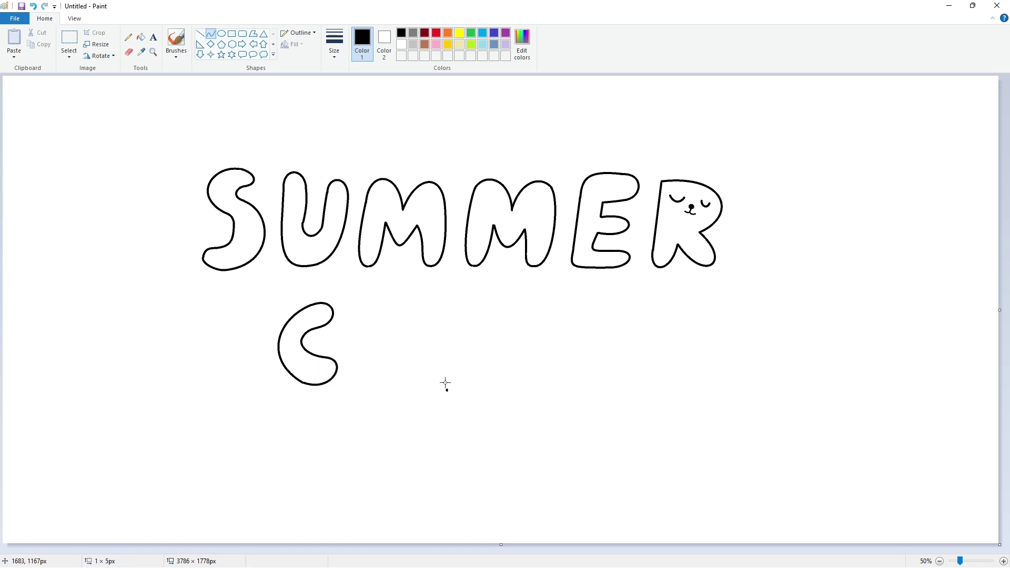
- Draw a bubble letter A beside the C with a rounded peak, rounded feet and a small triangular counter
left_click_drag(445, 381, 481, 367)
key("Escape")
left_click_drag(372, 319, 361, 367)
mouse_move(392, 320)
left_mouse_down()
mouse_move(403, 291)
mouse_move(420, 293)
mouse_move(402, 289)
mouse_move(408, 396)
mouse_move(415, 335)
mouse_move(413, 375)
left_mouse_up()
key("Escape")
left_click(199, 33)
left_click(210, 33)
left_click(200, 33)
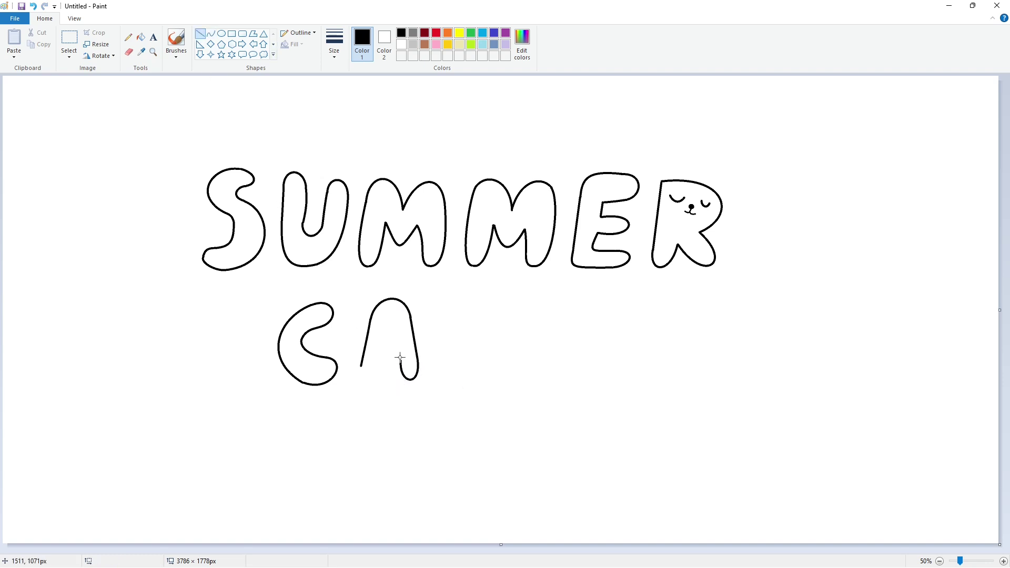
left_click(210, 34)
left_click_drag(361, 367, 363, 381)
mouse_move(393, 323)
left_mouse_down()
mouse_move(388, 348)
mouse_move(400, 329)
mouse_move(403, 345)
left_mouse_up()
- Draw a bubble letter M beside the A in the second row, with rounded humps and a curved inner notch
mouse_move(468, 317)
left_mouse_down()
mouse_move(450, 307)
mouse_move(480, 289)
mouse_move(468, 287)
mouse_move(526, 319)
mouse_move(519, 300)
left_mouse_up()
left_click(524, 294)
mouse_move(451, 308)
left_mouse_down()
mouse_move(452, 375)
mouse_move(440, 344)
mouse_move(472, 342)
left_mouse_up()
left_click(467, 364)
left_click_drag(463, 361, 463, 372)
left_click(512, 369)
mouse_move(526, 320)
left_mouse_down()
mouse_move(511, 377)
mouse_move(526, 348)
mouse_move(502, 345)
mouse_move(503, 362)
left_mouse_up()
left_click(566, 367)
left_click(570, 365)
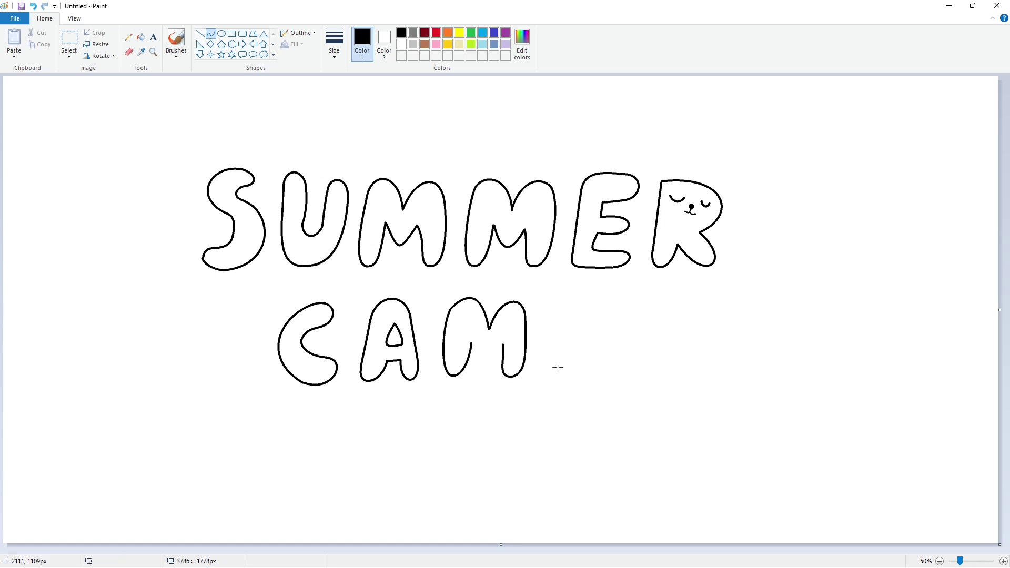
mouse_move(502, 345)
left_mouse_down()
mouse_move(471, 343)
mouse_move(483, 368)
left_mouse_up()
- Draw a bubble letter P beside the second-row M with a rounded bowl, rounded foot and inner counter to complete CAMP
left_click(573, 363)
left_click_drag(562, 304, 561, 378)
left_click_drag(561, 342, 552, 367)
key("ctrl+z")
left_click_drag(560, 309, 553, 360)
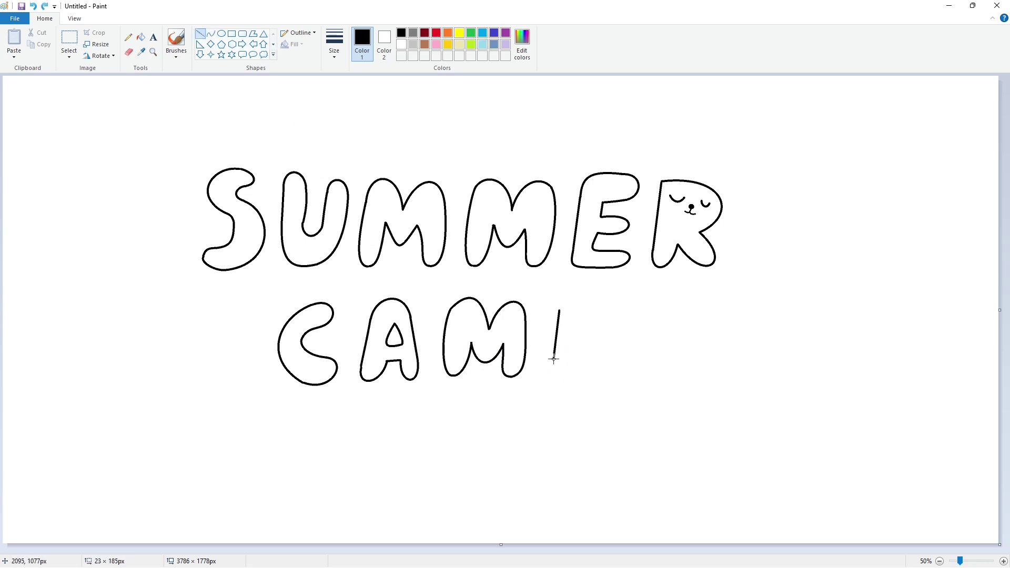
left_click(210, 34)
mouse_move(561, 304)
left_mouse_down()
mouse_move(615, 300)
mouse_move(577, 350)
mouse_move(613, 353)
mouse_move(574, 363)
mouse_move(566, 376)
left_mouse_up()
left_click(612, 353)
left_click(606, 361)
left_click(619, 376)
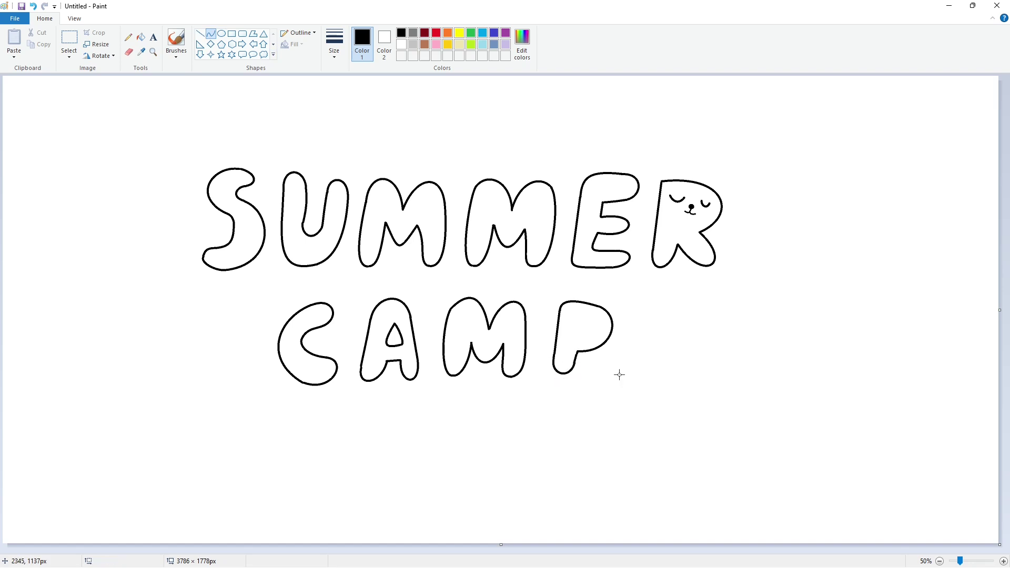
left_click(200, 33)
left_click(211, 34)
left_click_drag(578, 337, 598, 327)
- Draw a crescent moon and a small four-pointed star in a thinner outline just before the C of CAMP
left_click(334, 40)
left_click_drag(219, 316, 252, 360)
left_click_drag(236, 337, 213, 362)
mouse_move(220, 320)
left_mouse_down()
mouse_move(254, 360)
mouse_move(210, 384)
mouse_move(216, 409)
left_mouse_up()
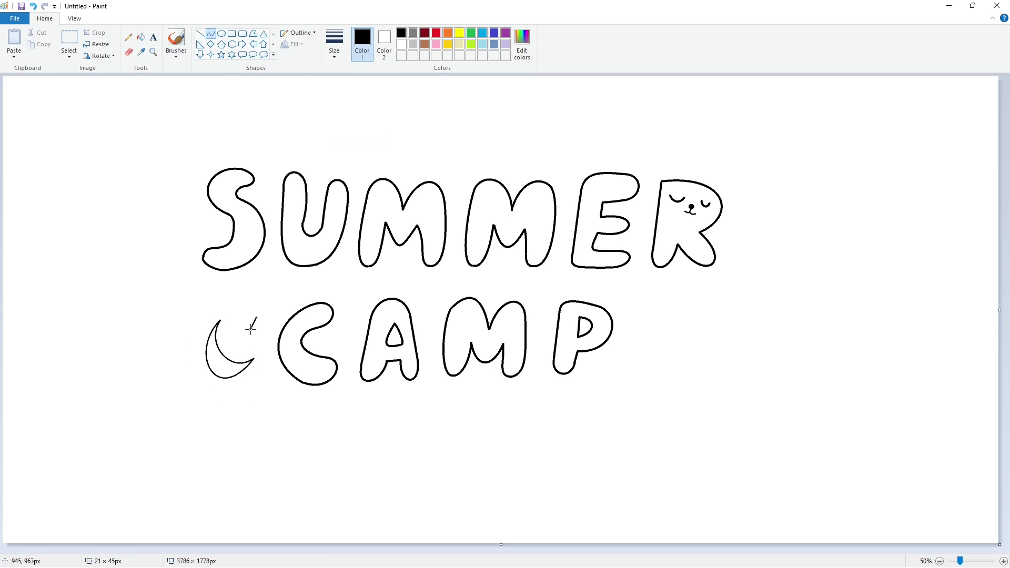
left_click_drag(254, 326, 250, 335)
left_click_drag(252, 340, 252, 338)
- Draw a puffy flat-based cloud with a banded rainbow arching up from it, just after the P of CAMP
left_click_drag(616, 379, 669, 368)
mouse_move(658, 358)
left_mouse_down()
mouse_move(632, 352)
mouse_move(616, 369)
left_mouse_up()
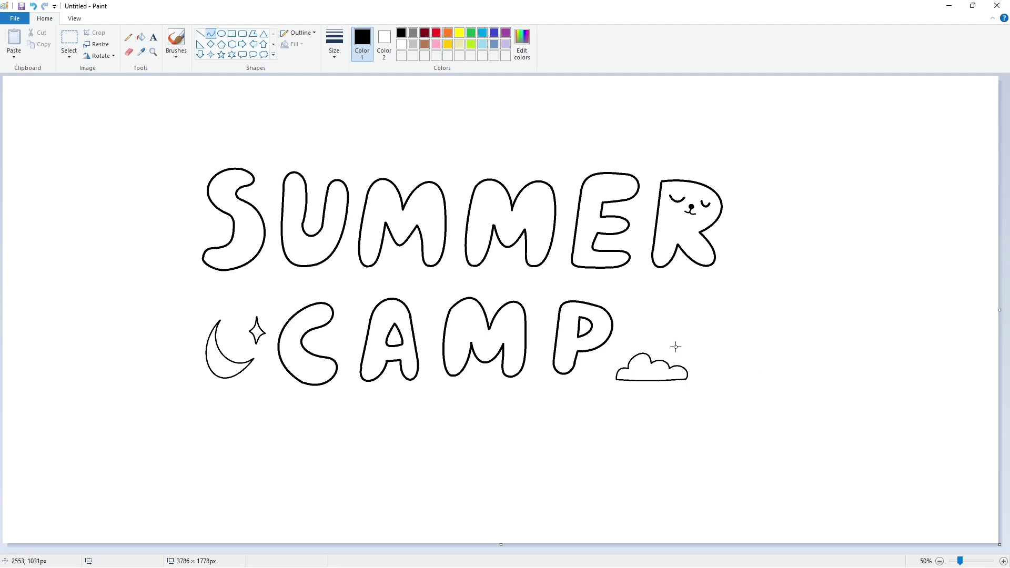
left_click_drag(676, 320, 639, 318)
left_click(726, 337)
left_click(200, 33)
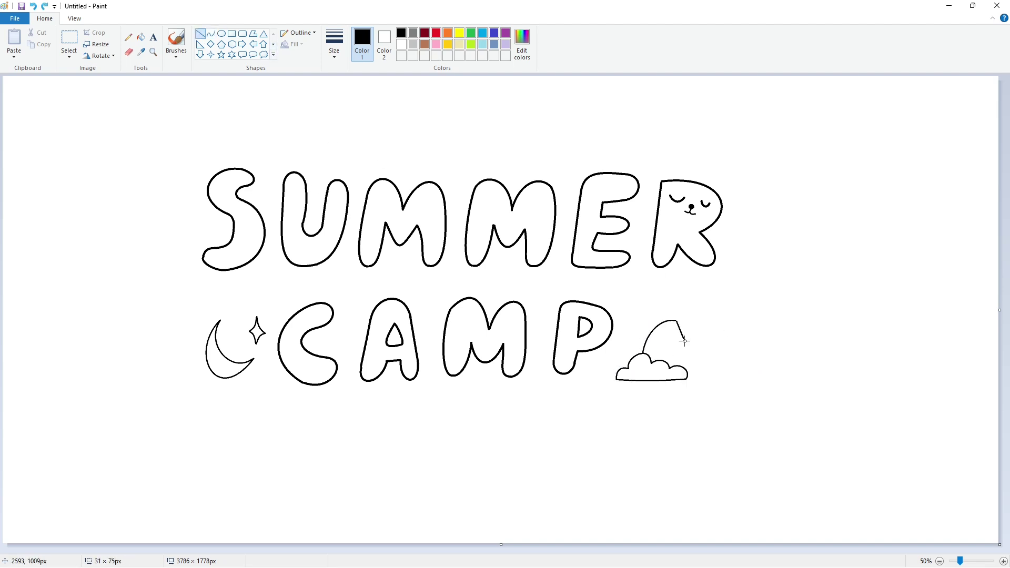
left_click(211, 33)
mouse_move(662, 361)
left_mouse_down()
mouse_move(678, 328)
mouse_move(654, 337)
mouse_move(681, 335)
mouse_move(665, 342)
left_mouse_up()
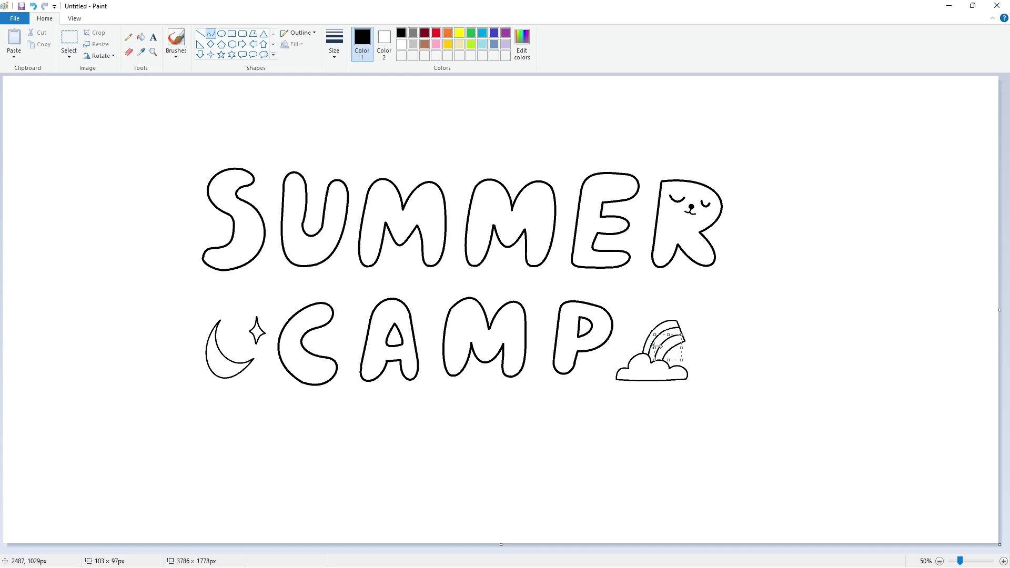
- Draw two four-pointed stars above the rainbow, the second one smaller than the first
mouse_move(742, 351)
left_mouse_down()
mouse_move(677, 300)
mouse_move(642, 289)
mouse_move(637, 298)
mouse_move(658, 303)
mouse_move(636, 304)
left_mouse_up()
key("Escape")
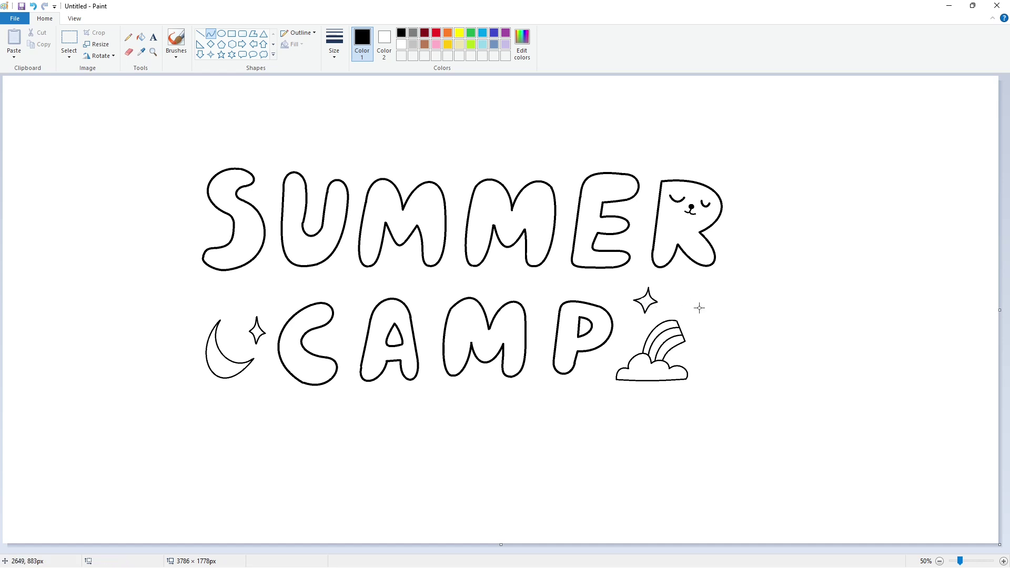
mouse_move(685, 292)
left_mouse_down()
mouse_move(730, 300)
mouse_move(678, 295)
mouse_move(687, 304)
left_mouse_up()
- Switch to a thicker line and draw a bubble letter I with rounded ends below CAMP
left_click(334, 45)
left_click(337, 237)
left_click_drag(269, 424, 267, 467)
mouse_move(294, 421)
left_mouse_down()
mouse_move(271, 401)
mouse_move(284, 478)
mouse_move(296, 440)
left_mouse_up()
left_click(283, 478)
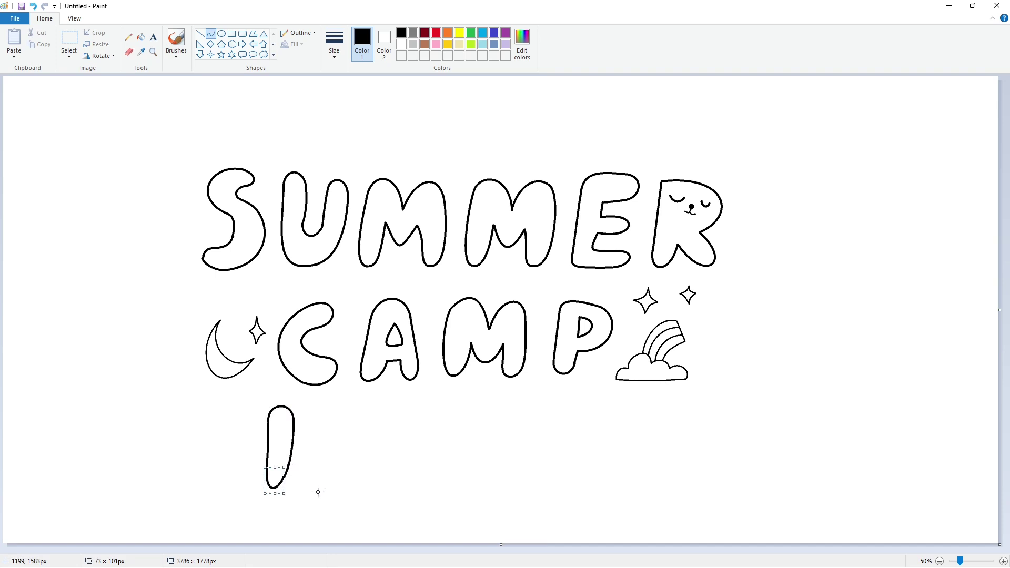
key("ctrl+z")
left_click_drag(279, 478, 266, 489)
left_click(267, 490)
- Draw a closed bubble letter S with rounded ends beside the I in the third row
left_click_drag(336, 428, 384, 457)
left_click_drag(323, 491, 362, 453)
left_click_drag(362, 476, 301, 481)
key("Escape")
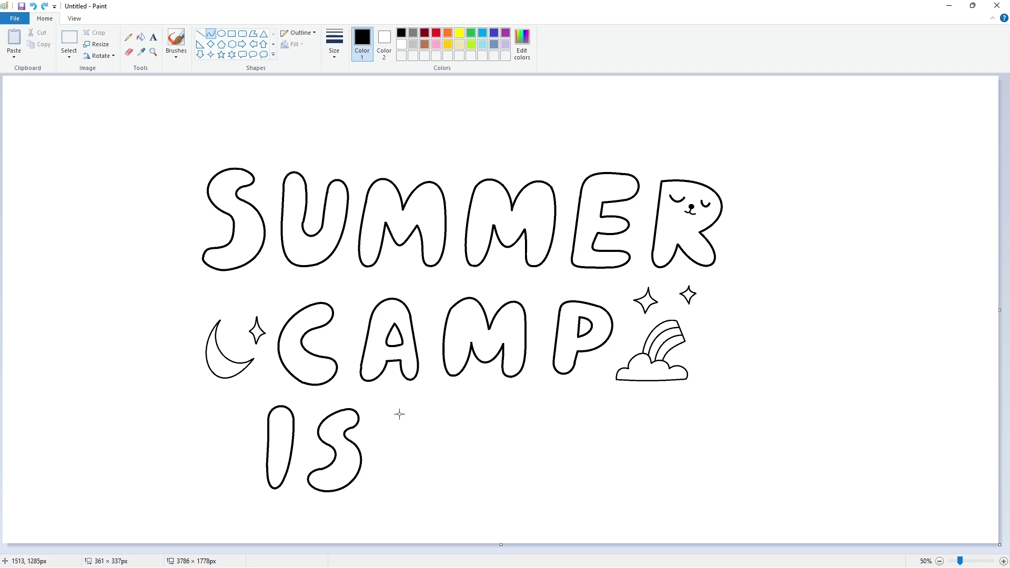
- Draw a bubble letter L beside the third-row S with a rounded top and a rounded foot
left_click_drag(390, 417, 384, 467)
mouse_move(415, 423)
left_mouse_down()
mouse_move(393, 402)
mouse_move(418, 439)
left_mouse_up()
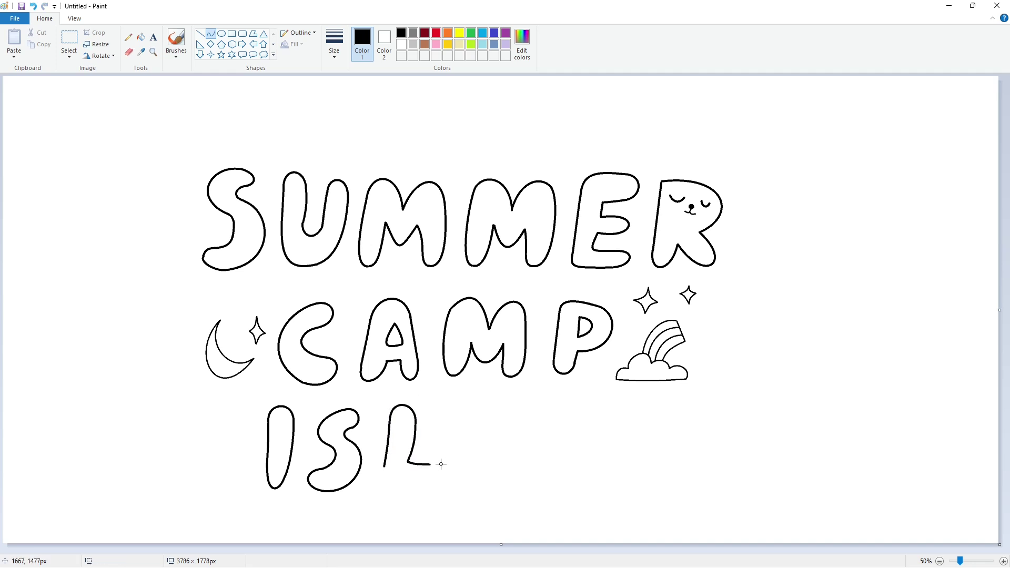
left_click_drag(427, 478, 442, 487)
mouse_move(423, 490)
left_mouse_down()
mouse_move(384, 466)
mouse_move(380, 494)
left_mouse_up()
- Draw a bubble letter A beside the L with a rounded peak, two rounded feet and an inner counter
left_click_drag(488, 426, 486, 404)
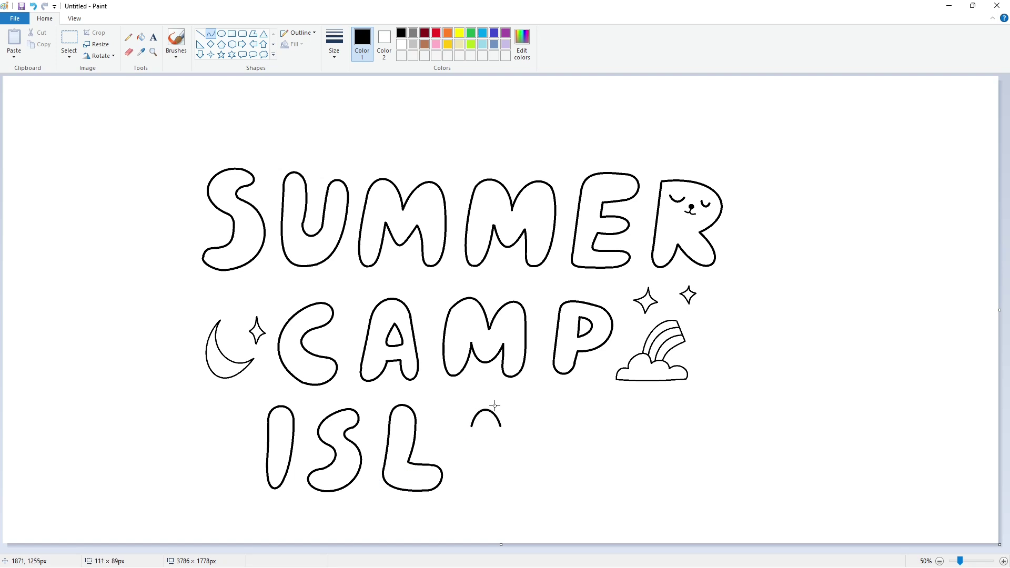
mouse_move(472, 445)
left_mouse_down()
mouse_move(464, 485)
mouse_move(451, 480)
mouse_move(478, 480)
mouse_move(468, 484)
mouse_move(479, 471)
mouse_move(472, 481)
left_mouse_up()
mouse_move(504, 427)
left_mouse_down()
mouse_move(504, 485)
mouse_move(505, 450)
mouse_move(566, 467)
mouse_move(503, 483)
mouse_move(476, 465)
mouse_move(487, 436)
left_mouse_up()
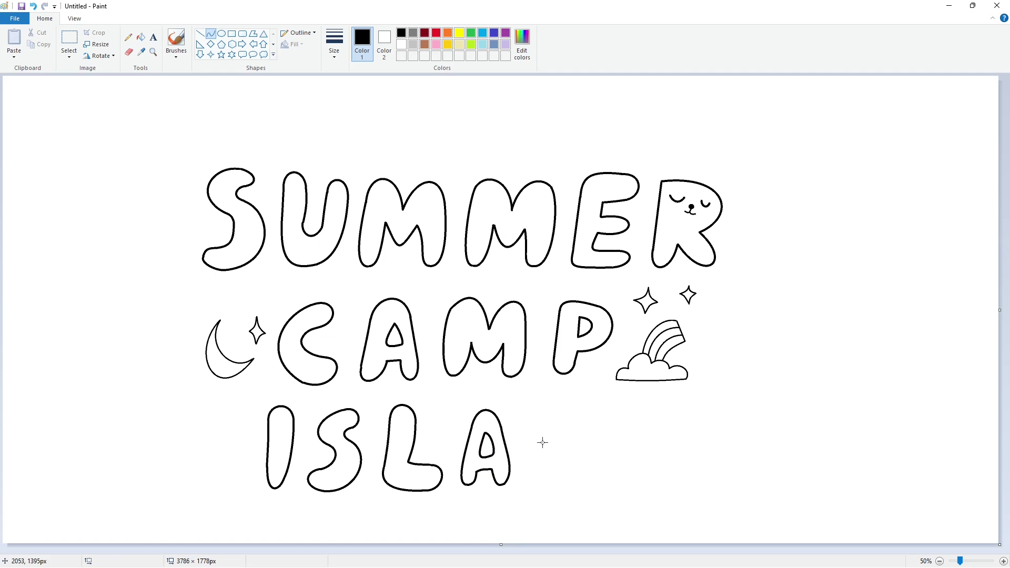
- Draw a bubble letter N beside the third-row A with rounded tips and a slanted middle stroke
left_click_drag(543, 405, 542, 482)
mouse_move(542, 442)
left_mouse_down()
mouse_move(573, 466)
mouse_move(539, 408)
mouse_move(553, 392)
left_mouse_up()
key("ctrl+z")
left_click_drag(604, 433, 528, 480)
left_click_drag(552, 439, 550, 477)
left_click(550, 477)
mouse_move(578, 447)
left_mouse_down()
mouse_move(595, 411)
mouse_move(582, 404)
mouse_move(579, 444)
mouse_move(585, 410)
mouse_move(595, 416)
mouse_move(595, 473)
mouse_move(598, 410)
mouse_move(660, 428)
mouse_move(587, 472)
mouse_move(634, 474)
mouse_move(554, 441)
mouse_move(574, 459)
left_mouse_up()
key("ctrl+z")
key("ctrl+z")
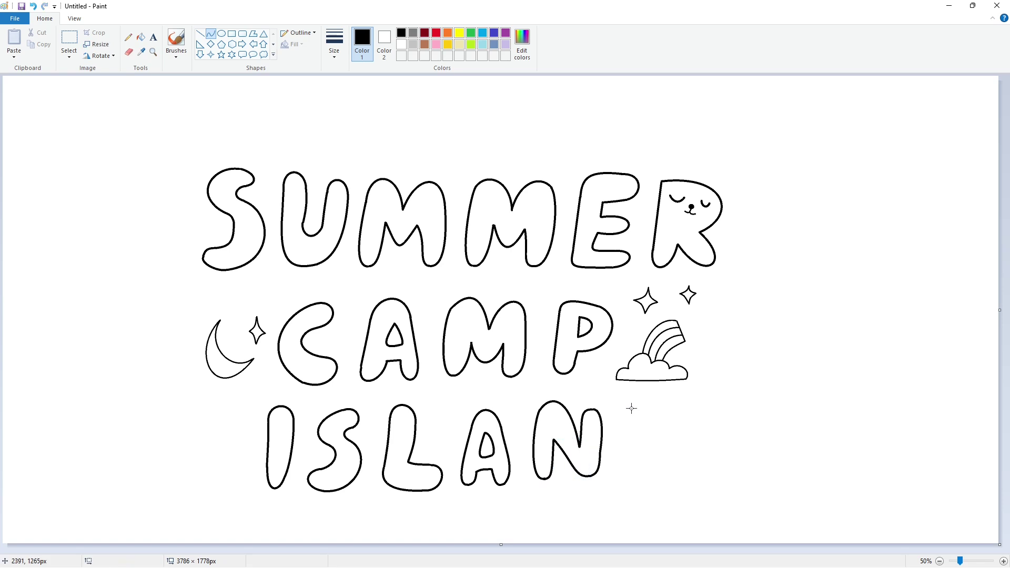
- Draw the outer outline of a bubble letter D beside the N in the third row
mouse_move(630, 409)
left_mouse_down()
mouse_move(626, 461)
mouse_move(628, 435)
mouse_move(677, 418)
mouse_move(652, 400)
mouse_move(674, 430)
mouse_move(663, 466)
mouse_move(689, 442)
mouse_move(679, 420)
mouse_move(665, 462)
mouse_move(688, 451)
left_mouse_up()
left_click(686, 447)
left_click_drag(739, 470, 627, 475)
key("Escape")
left_click(627, 475)
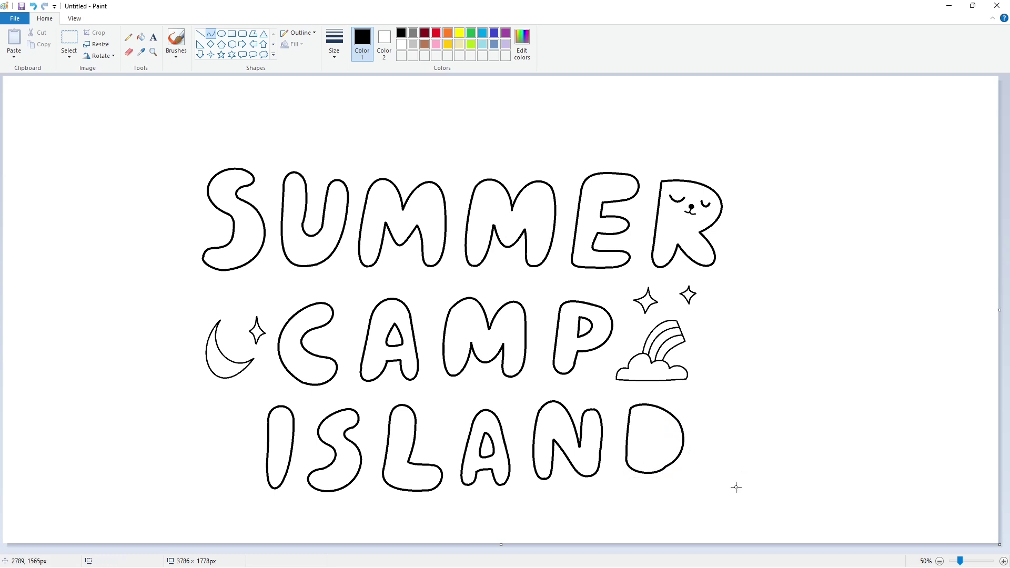
- Undo the last strokes of the third-row D and redraw its rounded outer outline
key("ctrl+z")
key("ctrl+z")
mouse_move(677, 418)
left_mouse_down()
mouse_move(647, 476)
mouse_move(675, 472)
left_mouse_up()
left_click(749, 478)
key("ctrl+z")
mouse_move(677, 418)
left_mouse_down()
mouse_move(644, 473)
mouse_move(681, 445)
mouse_move(677, 471)
mouse_move(626, 462)
mouse_move(634, 473)
left_mouse_up()
- Draw the inner counter of the third-row D as a small rounded D shape
mouse_move(645, 422)
left_mouse_down()
mouse_move(645, 455)
mouse_move(638, 434)
mouse_move(647, 453)
mouse_move(677, 419)
mouse_move(668, 454)
mouse_move(678, 457)
left_mouse_up()
left_click(717, 457)
left_click(737, 460)
- Draw a small square above the first M of SUMMER and fill it with lavender
left_click(232, 33)
left_click_drag(411, 99, 463, 151)
left_click(141, 37)
left_click(436, 125)
left_click(505, 44)
left_click(436, 125)
- Add the letter C at the square in black with the Cartoon Slam font
left_click(221, 33)
left_click(153, 37)
left_click(401, 32)
left_click(411, 84)
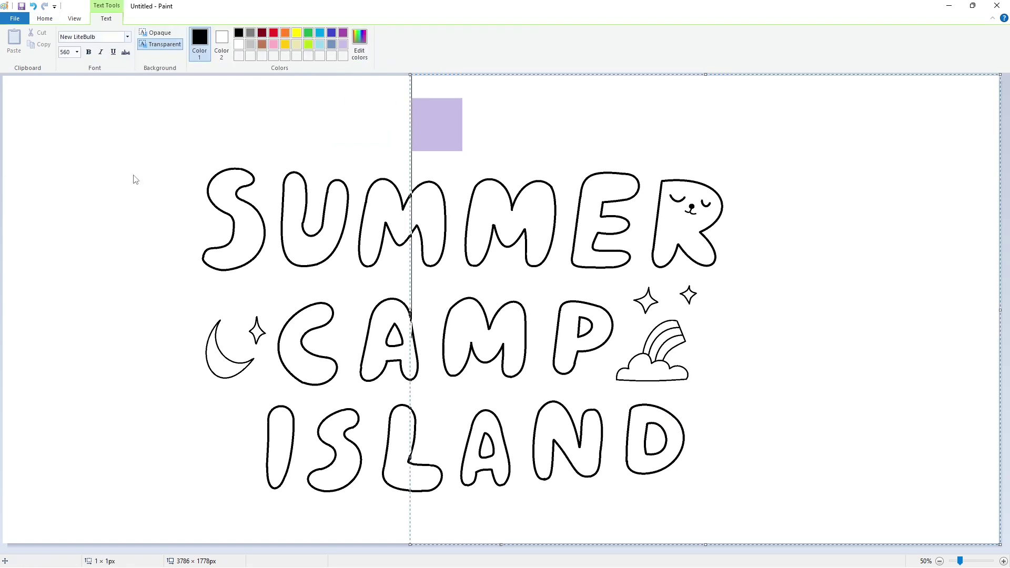
left_click(127, 36)
scroll(126, 190, "down", 15)
scroll(123, 198, "up", 10)
left_click(79, 72)
type("c")
key("ctrl+a")
- Set the letter C to size 150, colour it white and move it onto the square
left_click(77, 52)
type("50")
key("Return")
left_click(77, 52)
type("150")
key("Return")
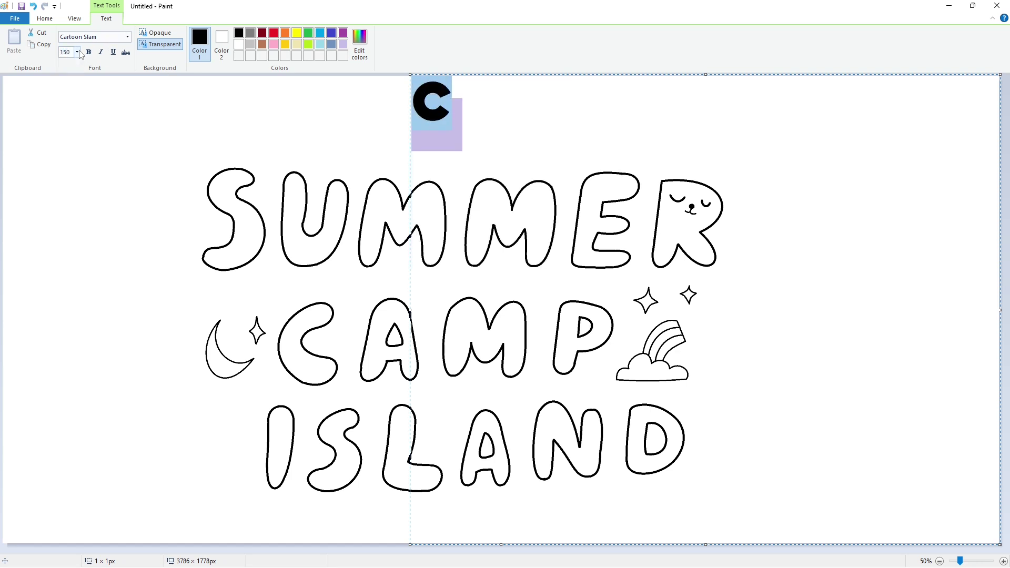
left_click(238, 44)
left_click_drag(411, 75, 414, 98)
- Enlarge the white C to size 180 and centre it inside the square
key("ctrl+a")
left_click(77, 52)
type("170")
key("Return")
left_click_drag(415, 98, 387, 92)
left_click(77, 52)
type("180")
key("Return")
left_click(497, 131)
left_click(332, 109)
- Fill the square behind the white C with black
left_click(141, 37)
left_click(402, 32)
left_click(456, 105)
- Add a black letter N in the same font and place it beside the C square
left_click(153, 37)
left_click(395, 153)
type("N")
left_click_drag(395, 153, 461, 91)
left_click(302, 129)
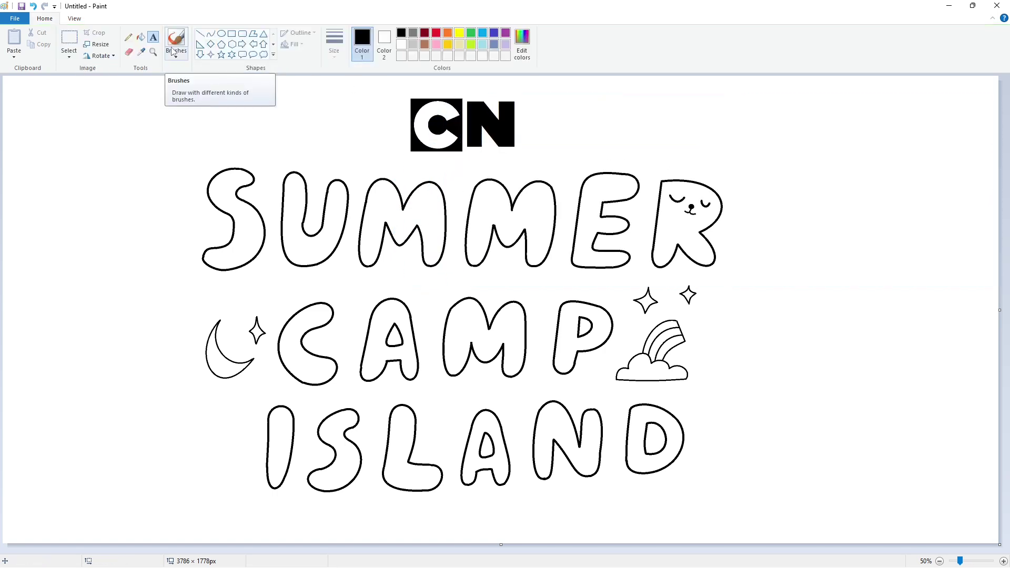
- Add the black text CARTOON NETWORK in Cartoon Slam and move it beneath the CN letters
left_click(298, 115)
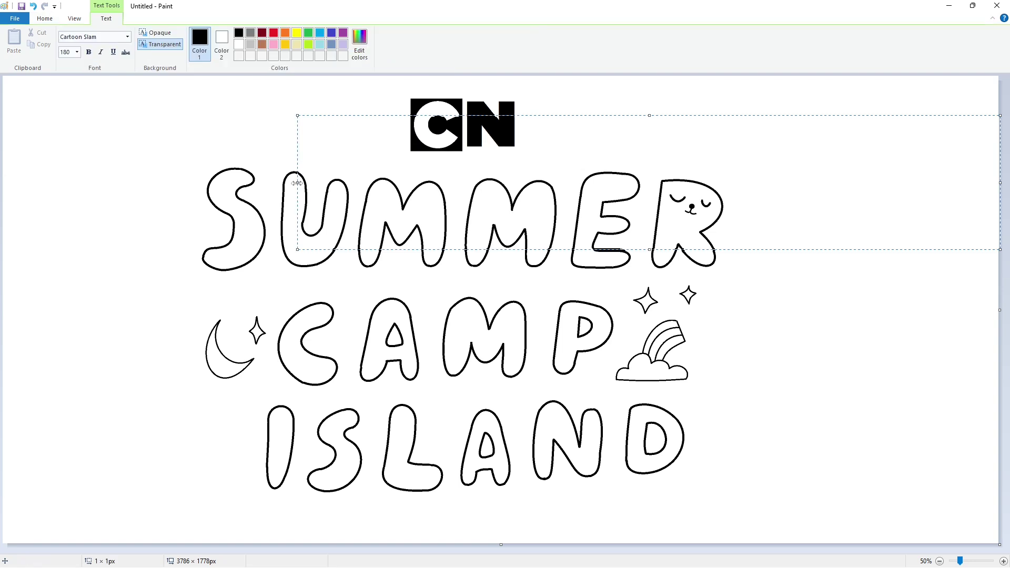
type("CARTOON NETWORKK")
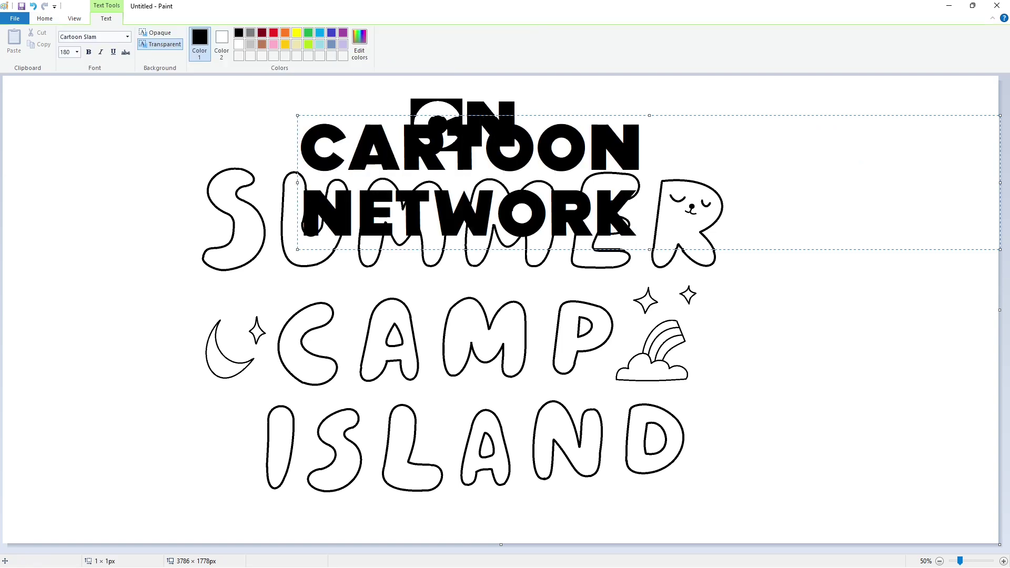
key("BackSpace")
left_click_drag(298, 115, 410, 149)
- Reduce the CARTOON NETWORK text to size 25 and place it in the blank area beside the CN letters
key("ctrl+a")
left_click(77, 52)
type("50")
key("Return")
left_click(76, 52)
type("30")
key("Return")
left_click(356, 148)
type("25")
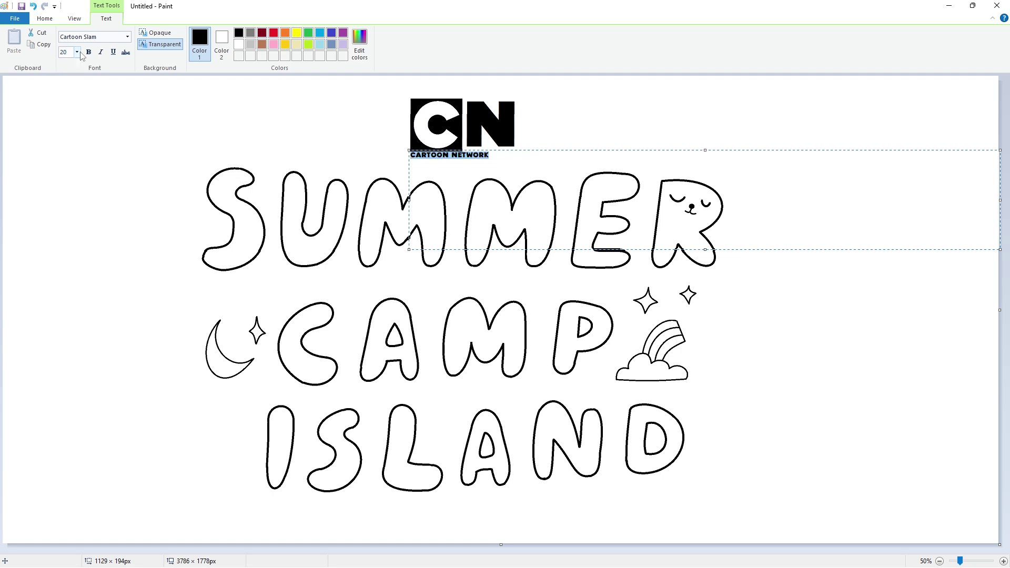
key("Return")
left_click_drag(402, 158, 612, 131)
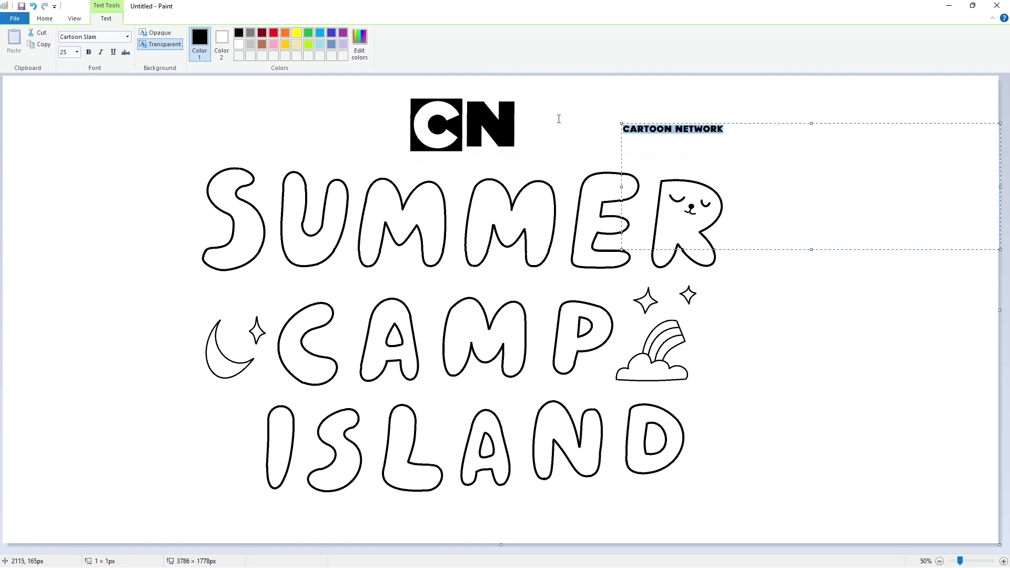
left_click(559, 117)
- Cut out the CARTOON NETWORK text and paste it centred directly beneath the CN letters with a transparent selection
left_click(69, 42)
left_click_drag(597, 97, 755, 153)
key("ctrl+x")
key("ctrl+v")
left_click(68, 56)
left_click(97, 146)
left_click_drag(53, 110, 442, 161)
left_click(638, 158)
- Mix two custom colours: a muted blue with RGB 128, 157, 198 and a soft pastel pink
left_click(523, 47)
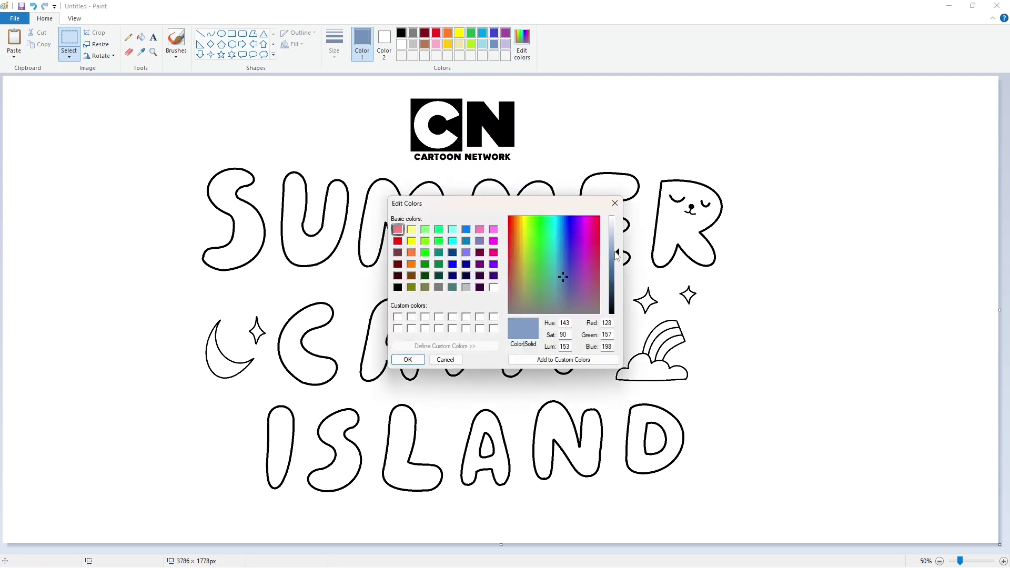
left_click(408, 359)
left_click(436, 44)
left_click(523, 48)
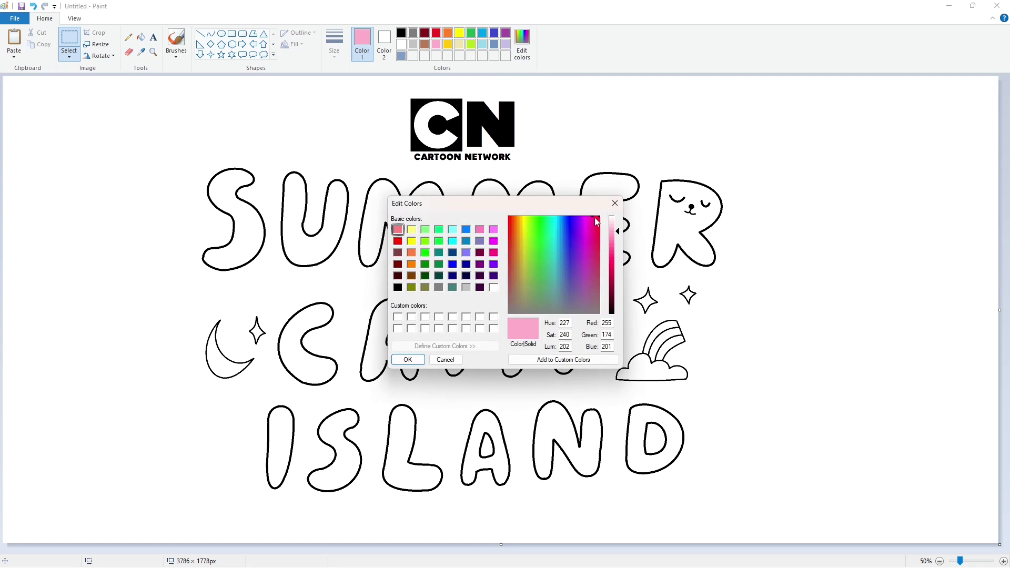
left_click_drag(595, 218, 591, 258)
left_click(408, 359)
- Mix a pastel mint green custom colour starting from the palette green
left_click(471, 32)
left_click(522, 47)
mouse_move(544, 245)
left_mouse_down()
mouse_move(552, 263)
mouse_move(548, 247)
left_mouse_up()
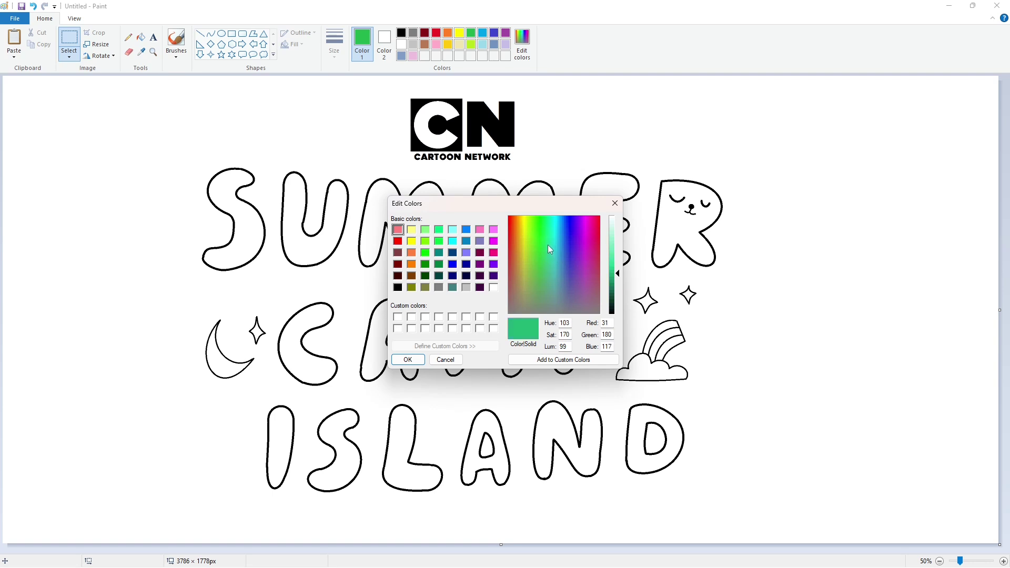
left_click(611, 247)
left_click(547, 270)
left_click(407, 360)
left_click(459, 45)
- Fill the S of SUMMER with the custom blue, mix a slightly lighter version and refill the letter
left_click(140, 37)
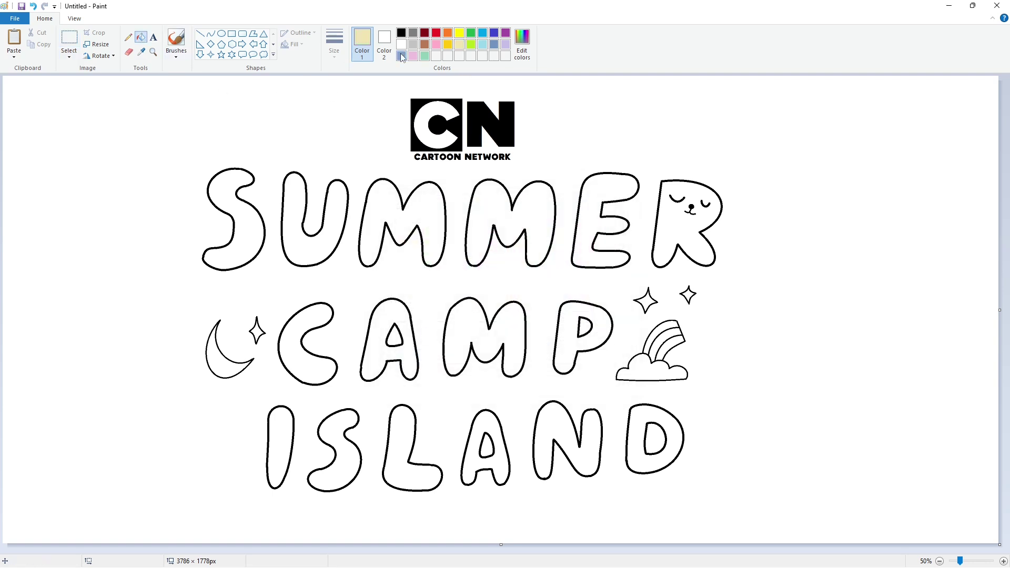
left_click(401, 56)
left_click(234, 237)
left_click(522, 45)
left_click(613, 246)
left_click(408, 360)
left_click(231, 236)
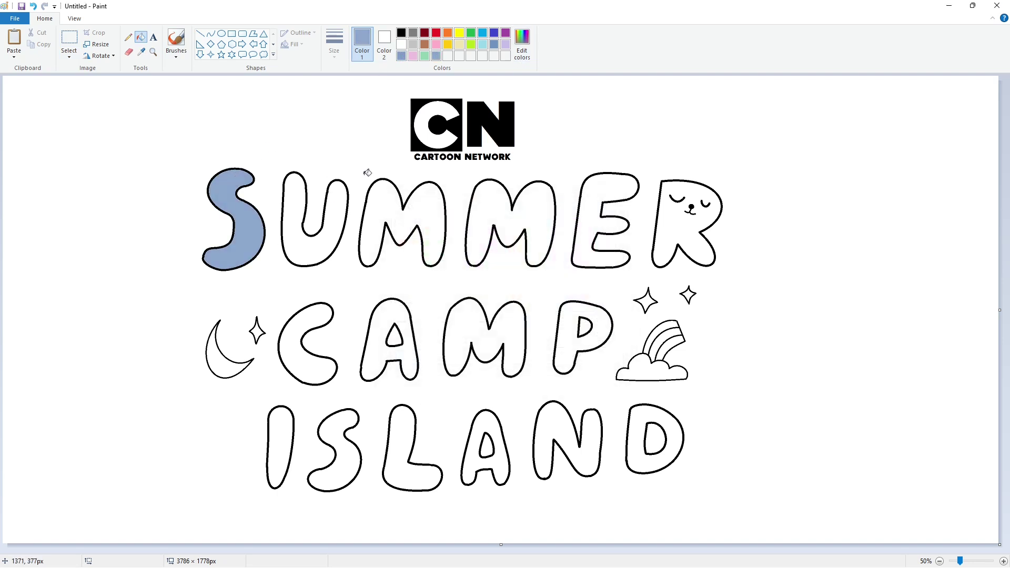
- Fill the R of SUMMER with pastel pink and the middle rainbow stripe with pale yellow
left_click(413, 56)
left_click(669, 225)
left_click(459, 44)
left_click(668, 333)
- Mix a light pastel orange custom colour and fill the four-pointed stars with it
left_click(447, 33)
left_click(522, 45)
left_click_drag(514, 284, 516, 254)
left_click(613, 245)
left_click(408, 360)
left_click(647, 301)
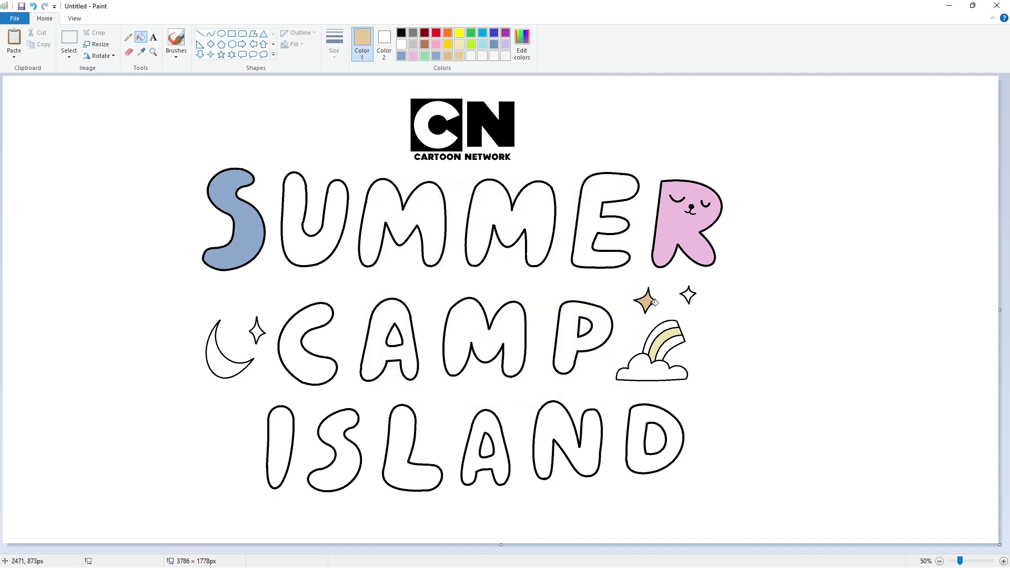
left_click(258, 333)
- Fill the U of SUMMER with the first custom blue and try a more violet blue on the S
left_click(401, 56)
left_click(308, 227)
left_click(522, 42)
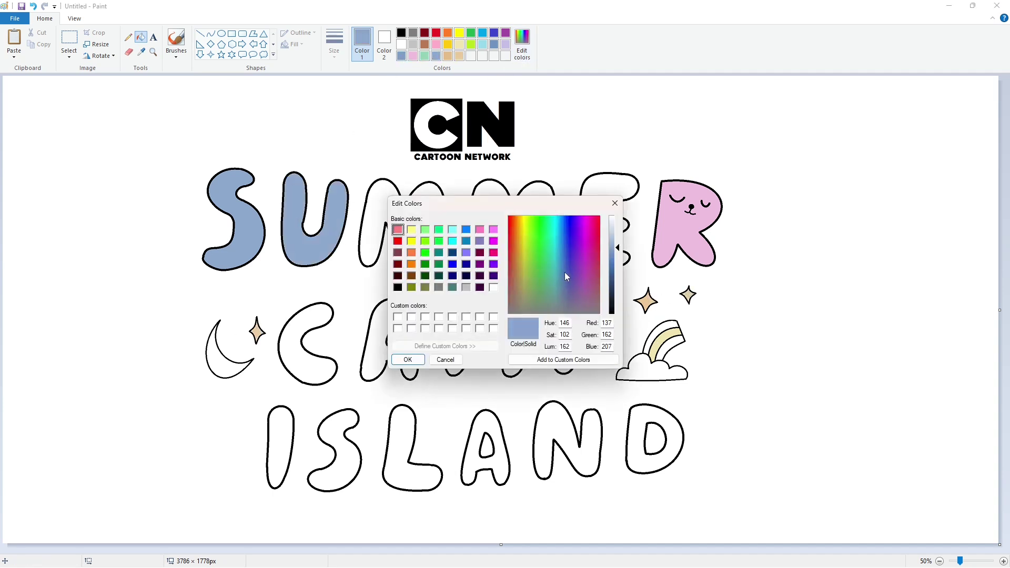
left_click(406, 359)
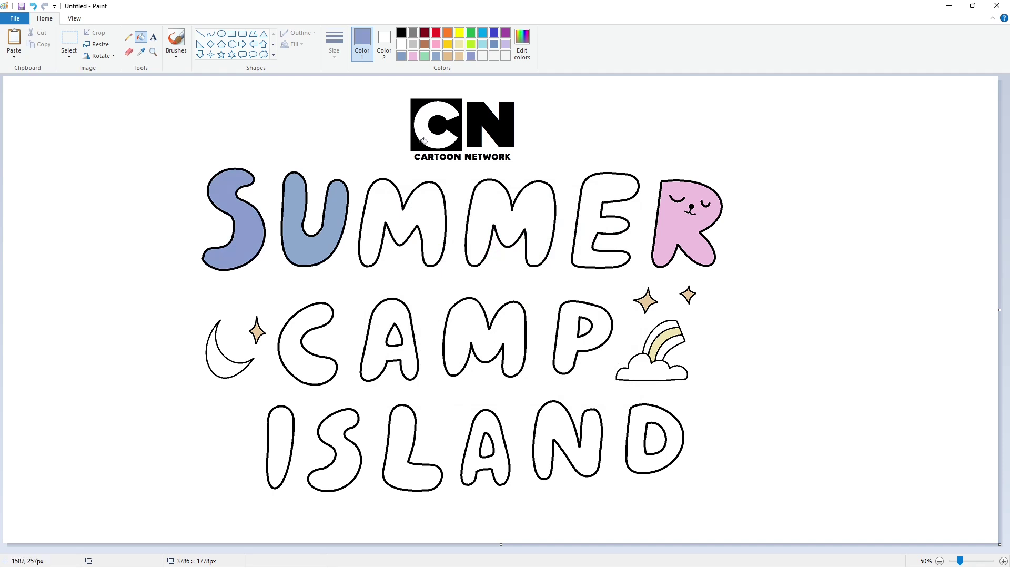
- Mix a brighter periwinkle blue custom colour and refill the S of SUMMER with it
left_click(526, 55)
left_click(408, 359)
left_click(522, 42)
left_click(611, 242)
left_click(408, 359)
left_click(257, 238)
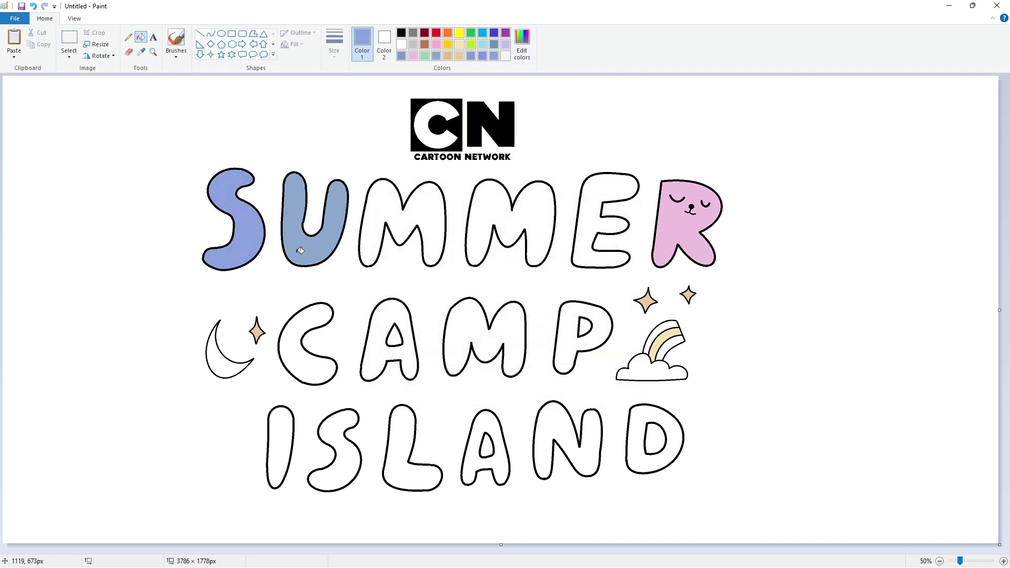
- Fill the U, both Ms and E of SUMMER and the C, M and P of CAMP with periwinkle blue
left_click(374, 218)
left_click(484, 218)
left_click(595, 222)
left_click(304, 358)
left_click(467, 332)
left_click(563, 347)
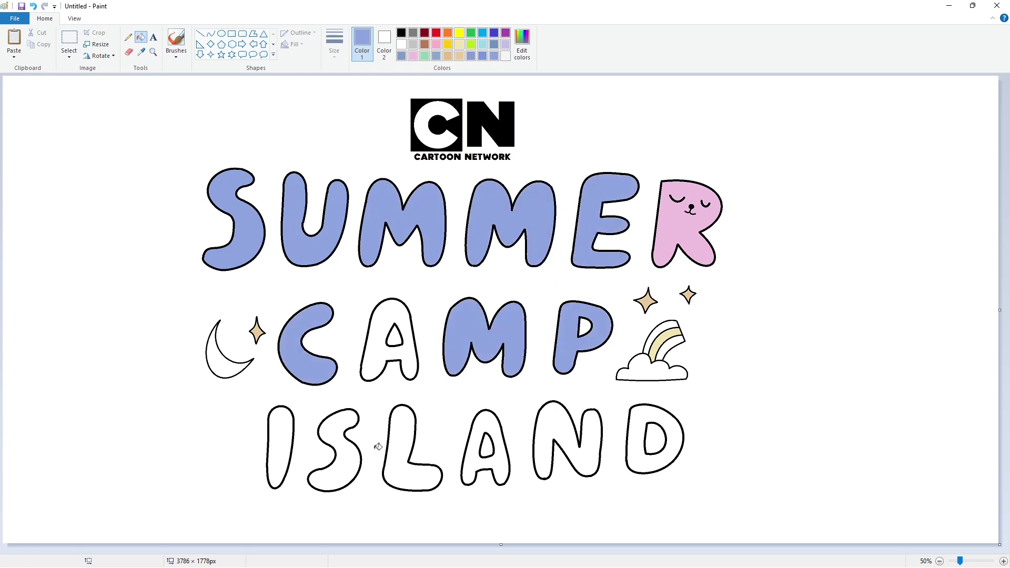
- Fill the I, L, A and N of ISLAND with periwinkle blue
left_click(285, 446)
left_click(424, 472)
left_click(477, 460)
left_click(551, 439)
- Fill the A of CAMP and the S and D of ISLAND with pastel pink, and the moon with mint green
left_click(413, 56)
left_click(385, 318)
left_click(346, 421)
left_click(639, 428)
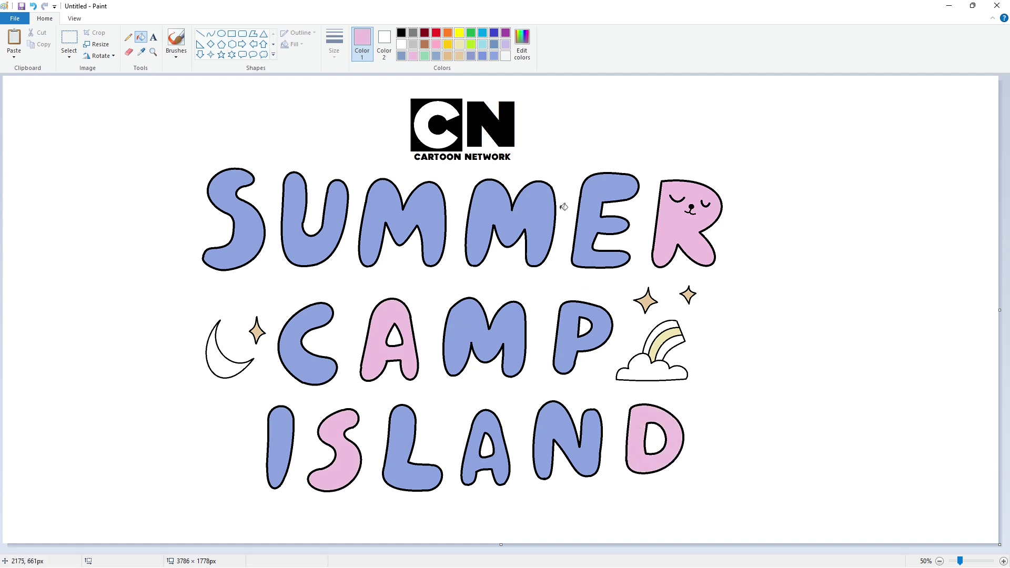
left_click(234, 363)
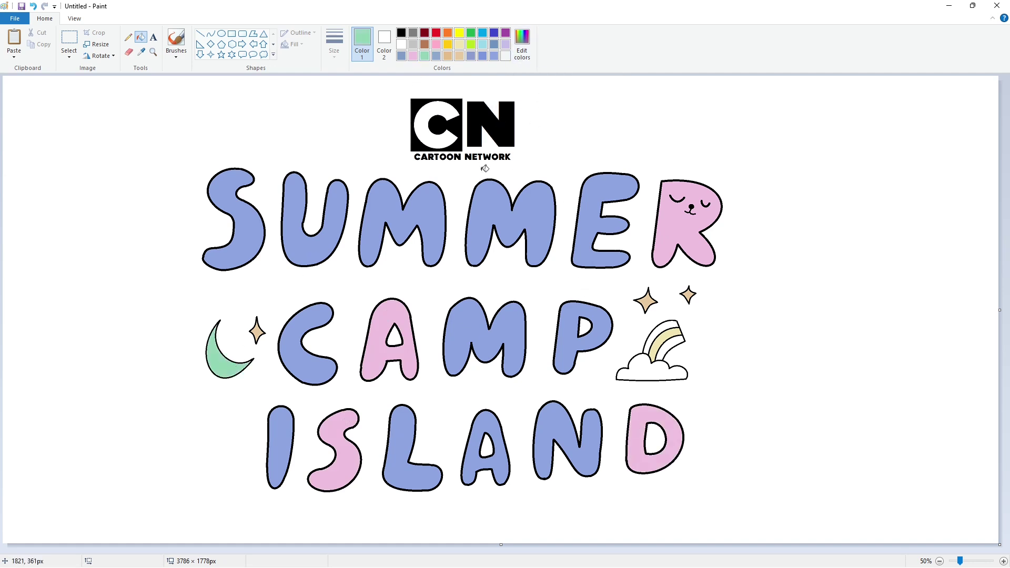
- Mix a lighter periwinkle custom colour and fill the inner rainbow stripe with it
left_click(483, 56)
left_click(522, 42)
left_click_drag(617, 250, 617, 231)
left_click(409, 360)
left_click(652, 365)
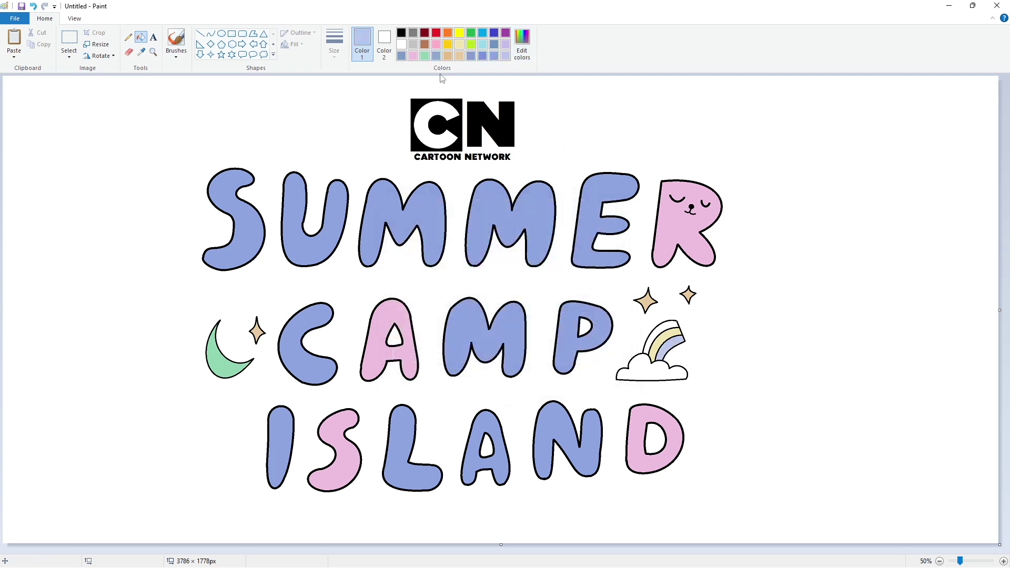
- Try the light orange sampled from a star on the outer rainbow stripe
left_click(142, 51)
left_click(259, 330)
left_click(666, 318)
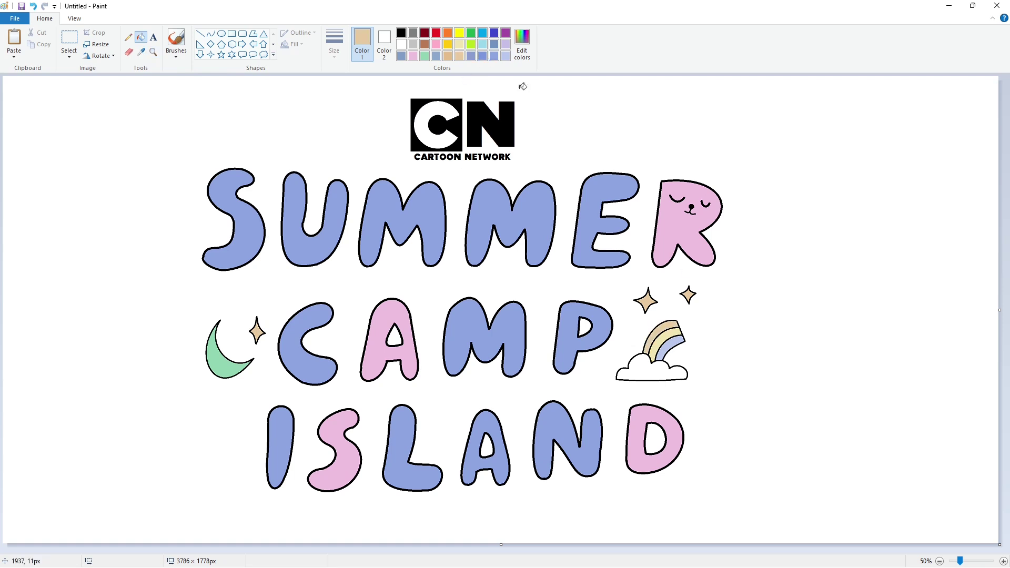
- Sample the pastel pink from the R of SUMMER and fill the outer rainbow stripe with it
left_click(142, 52)
left_click(687, 229)
left_click(669, 322)
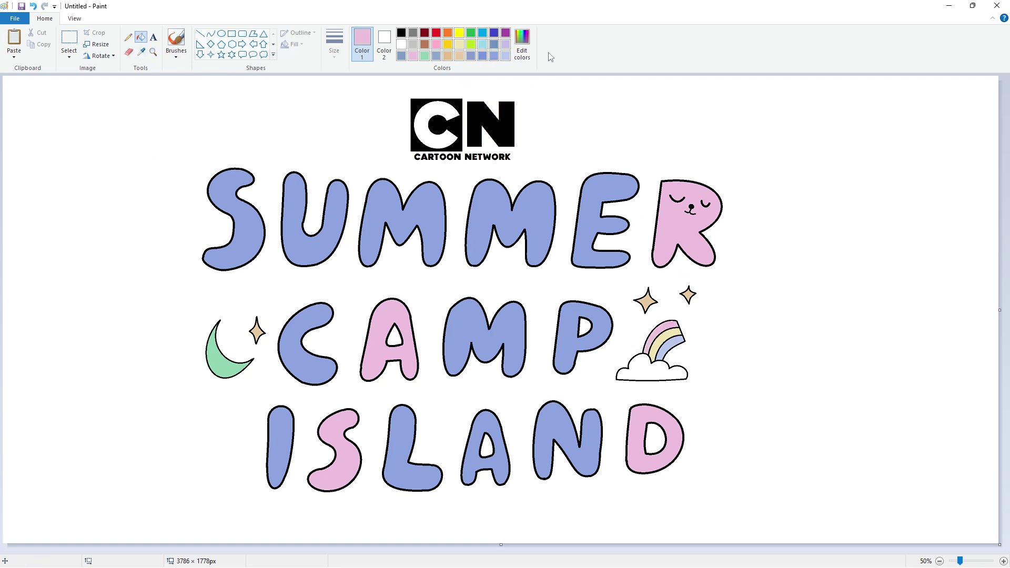